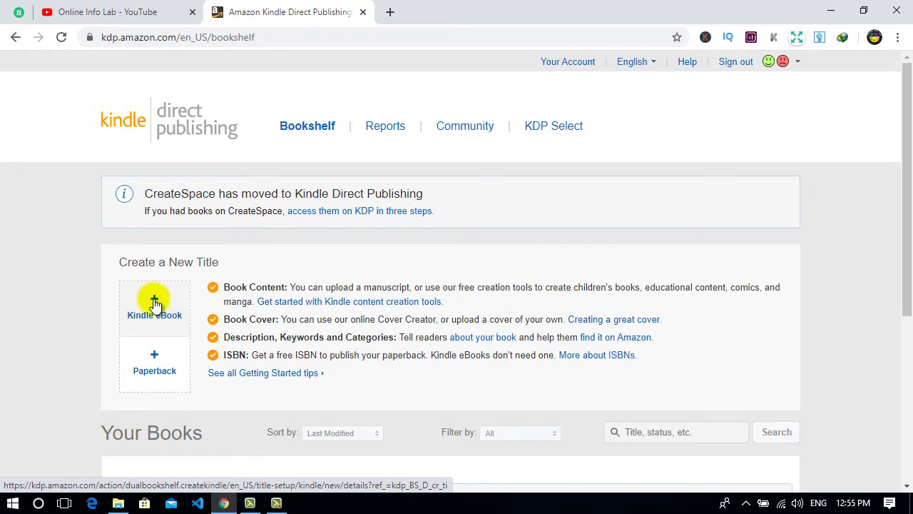
# Step: Start a new Kindle eBook title and sign in with the account password
pyautogui.click(155, 303)
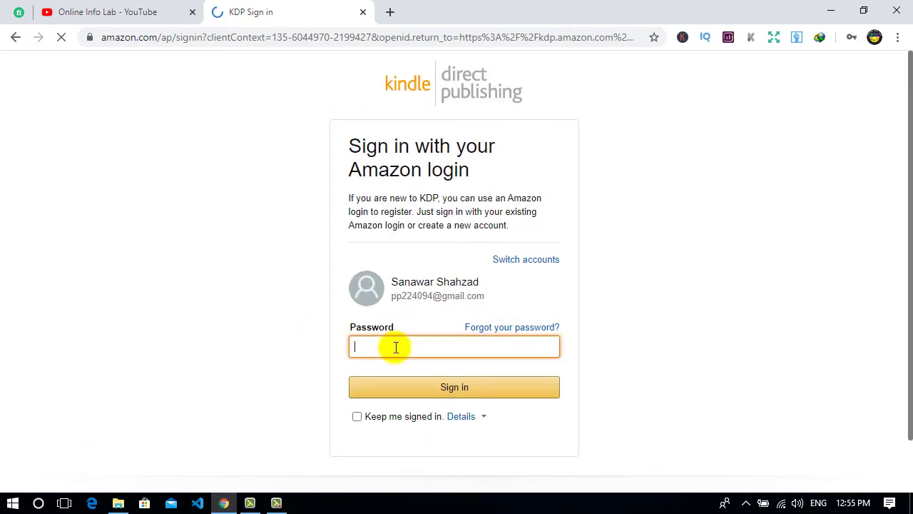
pyautogui.click(396, 347)
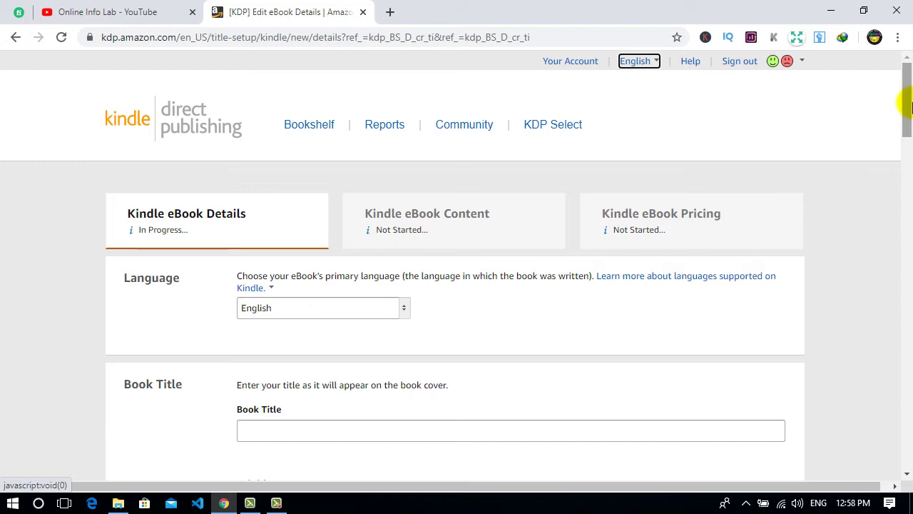
# Step: Switch to File Explorer, open the Ebook folder and copy the name of Customer Relationship Marketing.pdf without its extension
pyautogui.moveTo(907, 105); pyautogui.dragTo(908, 118)
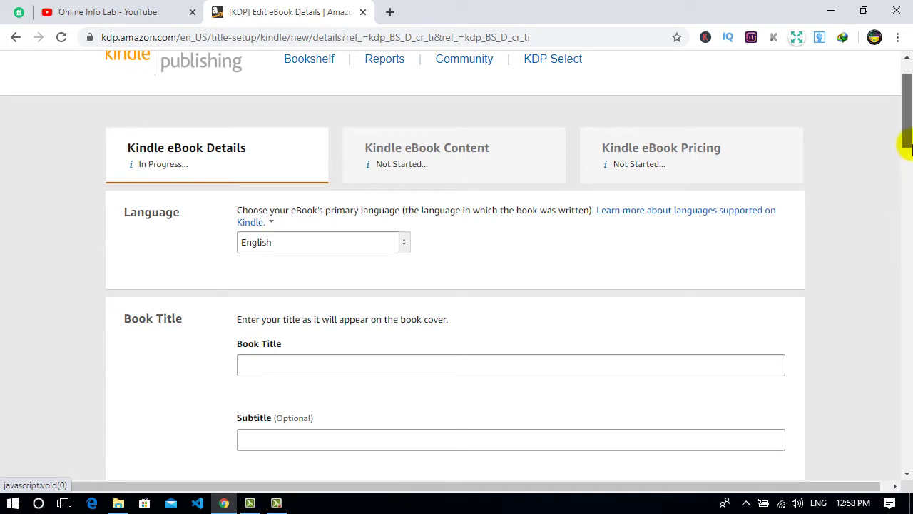
pyautogui.moveTo(909, 143); pyautogui.dragTo(908, 161)
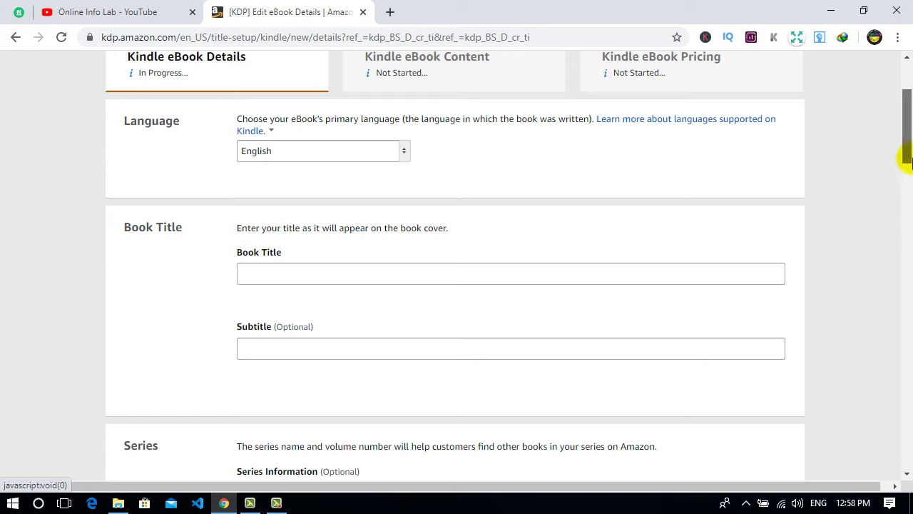
pyautogui.scroll(-1, 903, 157)
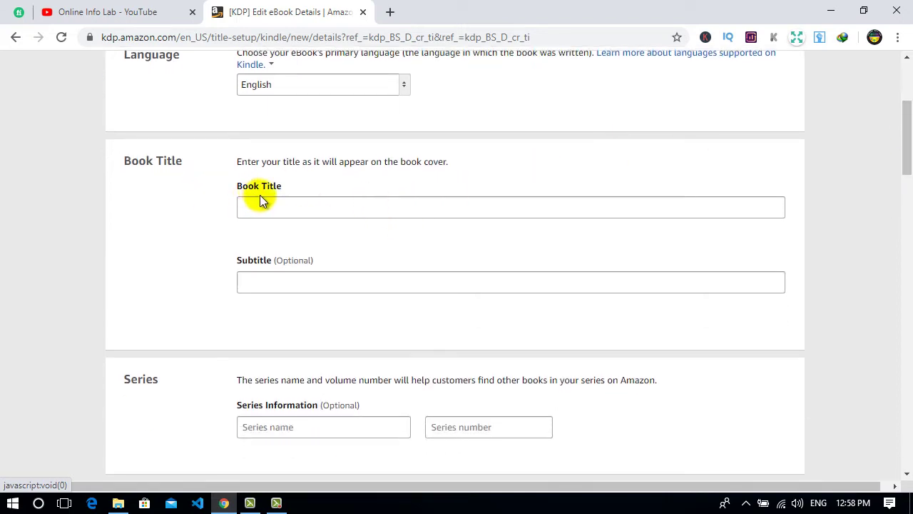
pyautogui.click(118, 503)
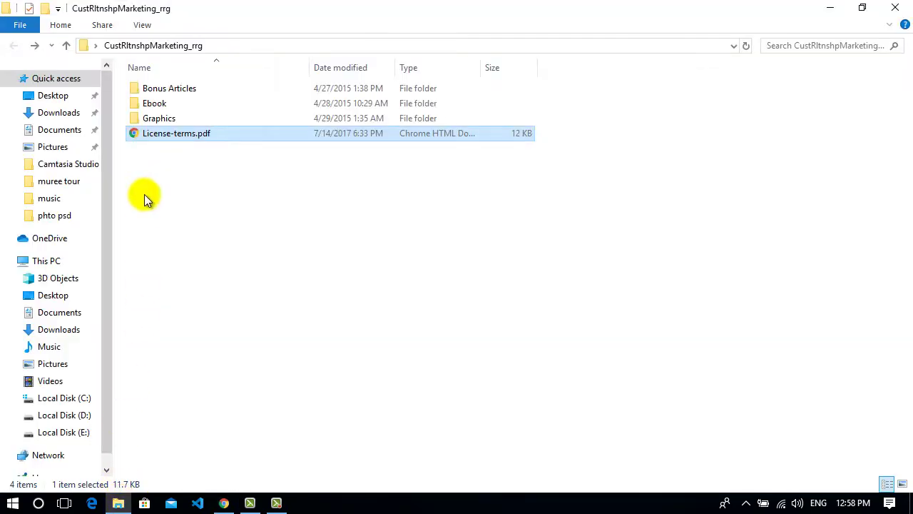
pyautogui.click(147, 105)
pyautogui.doubleClick(147, 107)
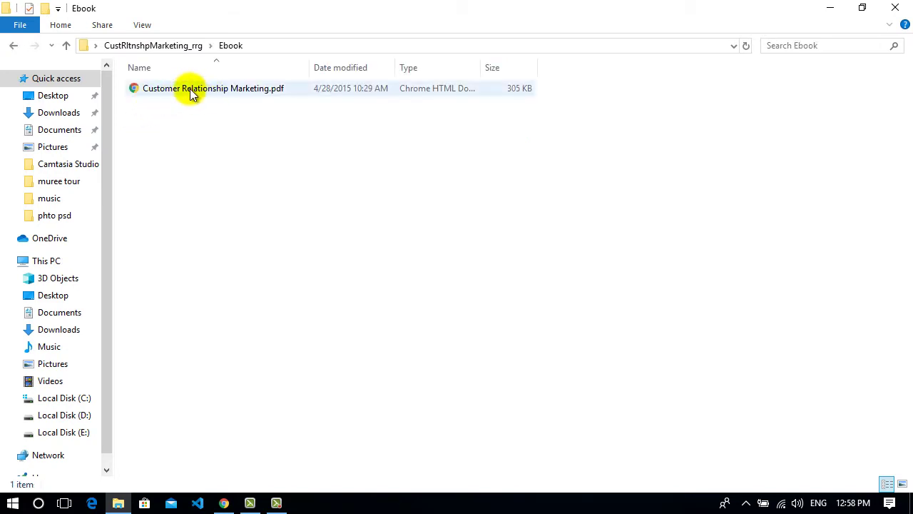
pyautogui.click(259, 94)
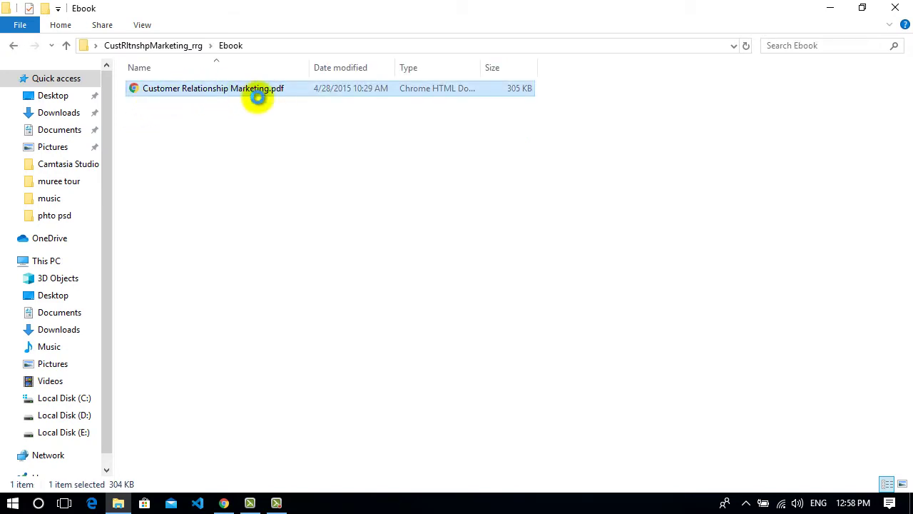
pyautogui.rightClick(248, 94)
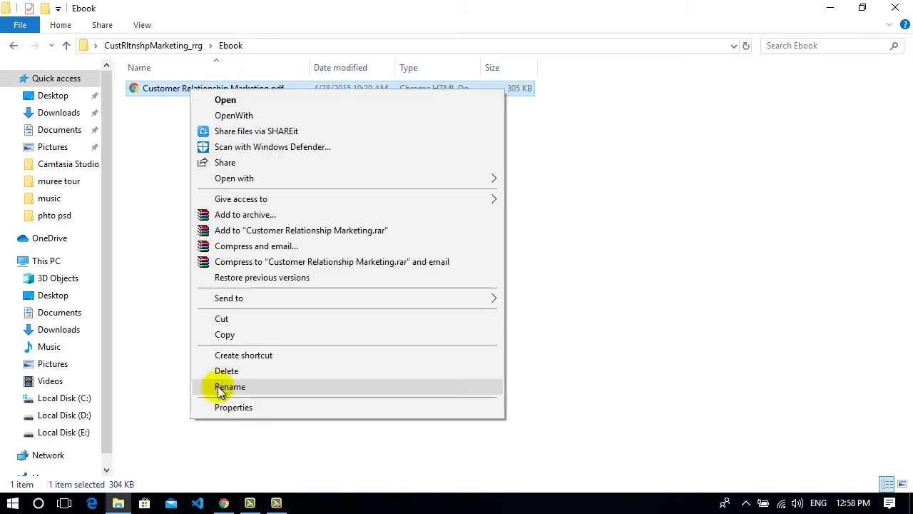
pyautogui.click(239, 392)
pyautogui.hotkey('ctrl', 'c')
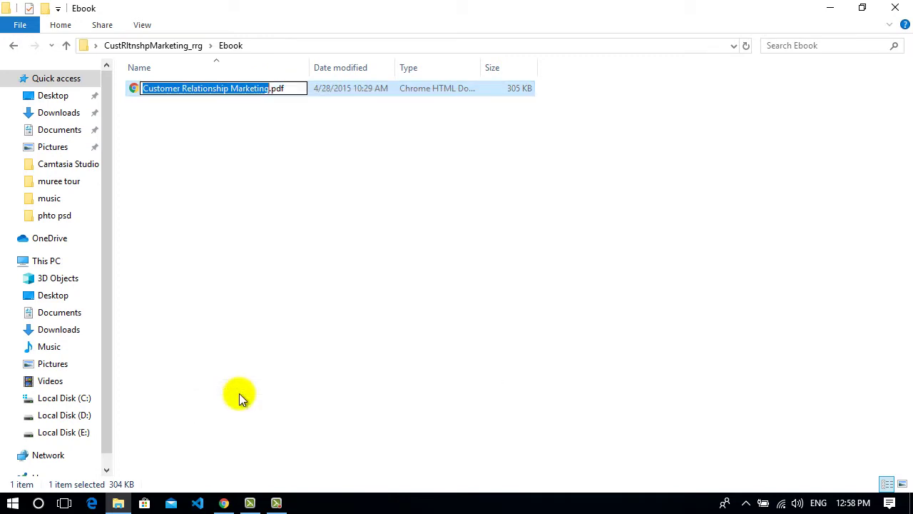
# Step: Switch back to Chrome and paste "Customer Relationship Marketing" as the Book Title
pyautogui.click(223, 503)
pyautogui.click(270, 210)
pyautogui.hotkey('ctrl', 'v')
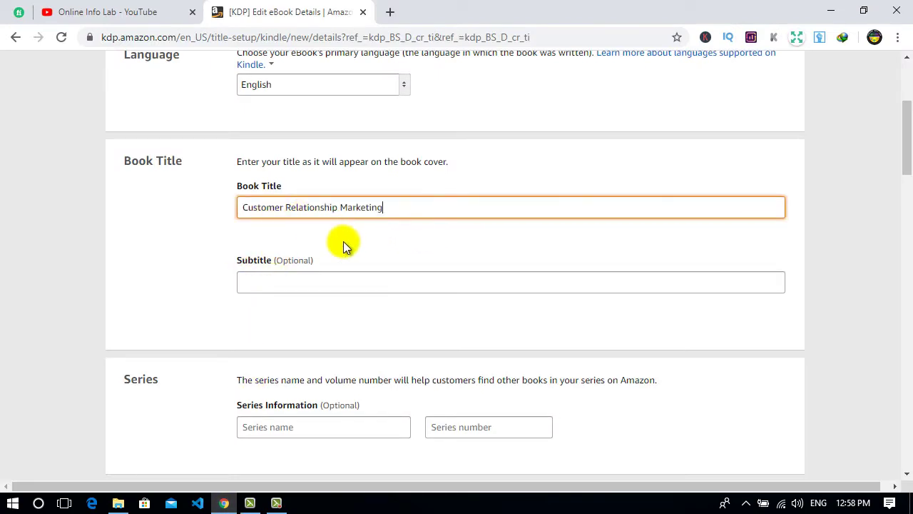
pyautogui.click(312, 249)
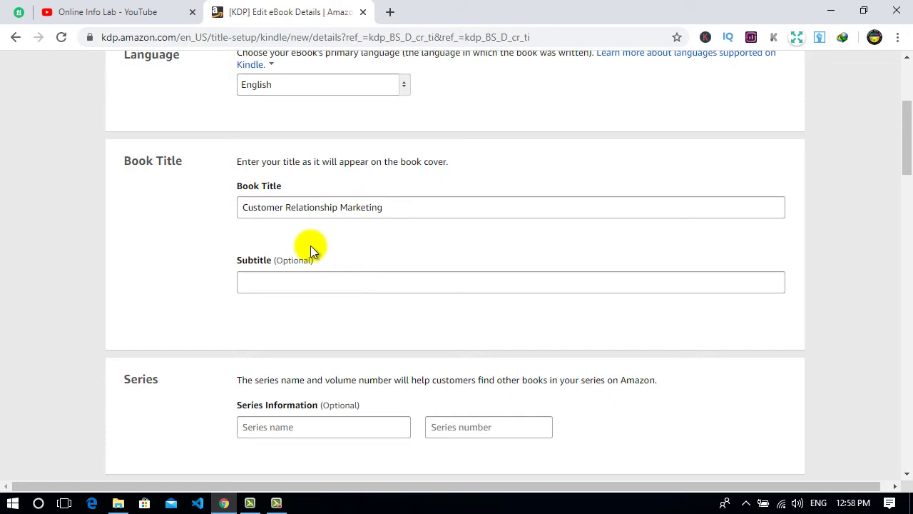
pyautogui.click(282, 285)
pyautogui.click(212, 281)
# Step: Fill in the primary author's first and last name from the first saved autofill entry
pyautogui.scroll(-3, 904, 186)
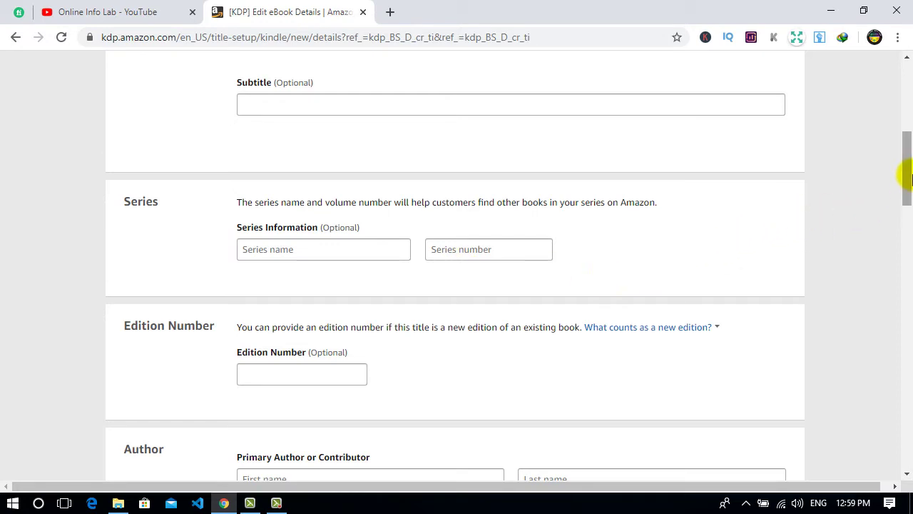
pyautogui.moveTo(907, 174); pyautogui.dragTo(907, 199)
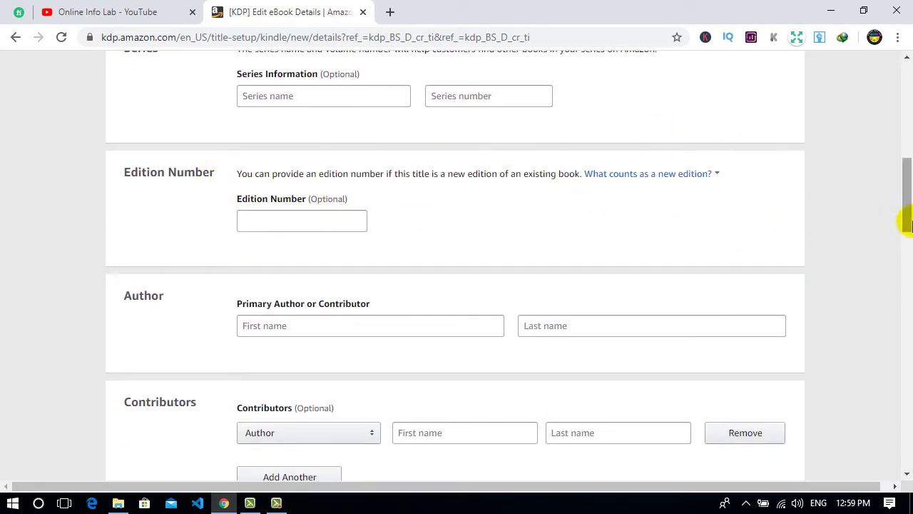
pyautogui.moveTo(904, 200); pyautogui.dragTo(905, 232)
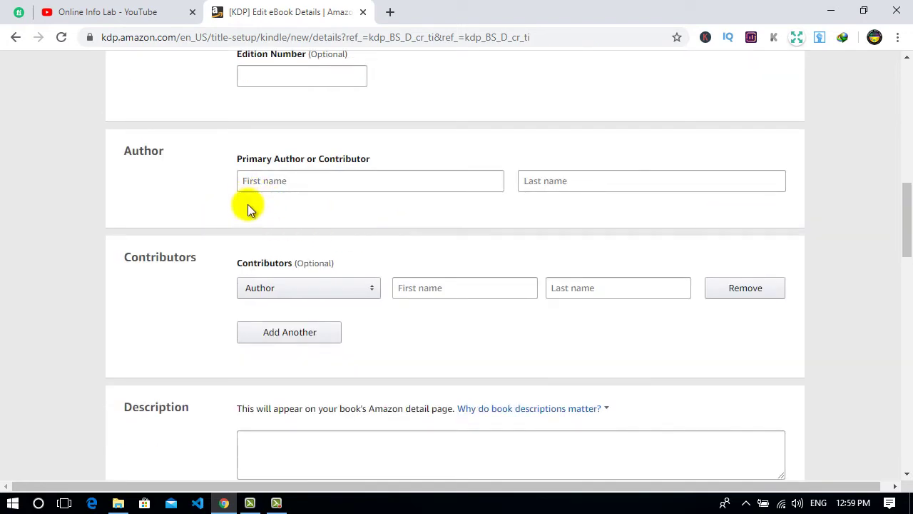
pyautogui.click(258, 182)
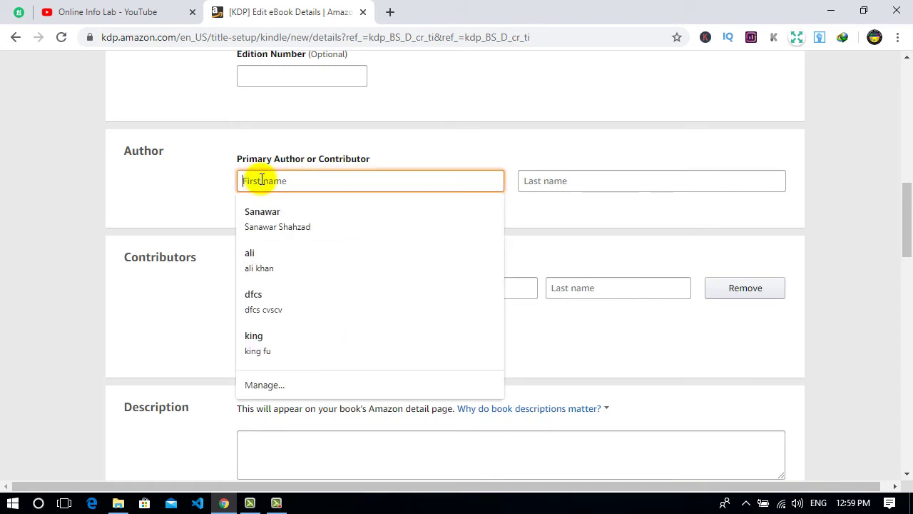
pyautogui.click(254, 209)
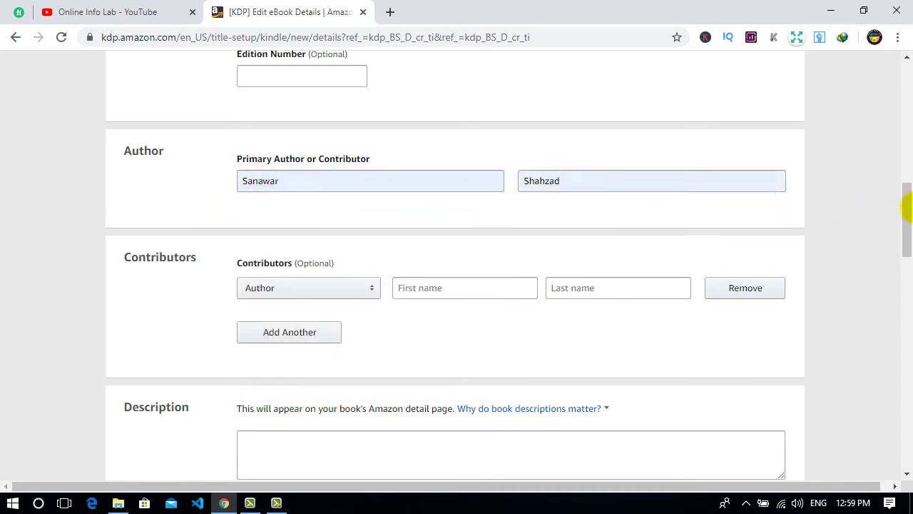
pyautogui.moveTo(906, 206); pyautogui.dragTo(908, 223)
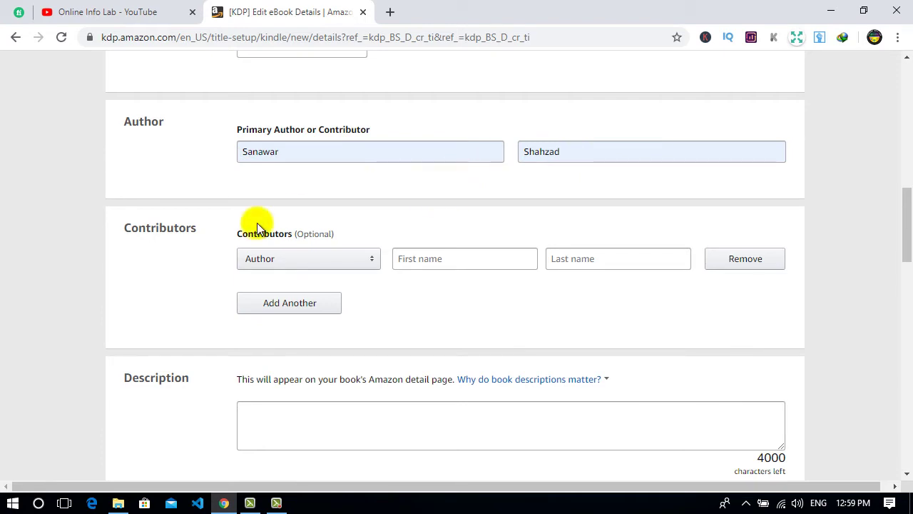
pyautogui.click(279, 261)
pyautogui.click(79, 306)
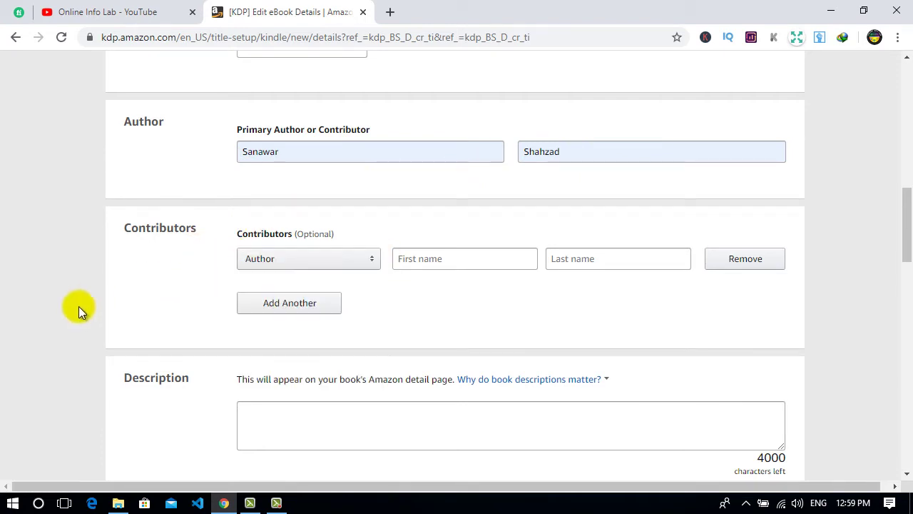
pyautogui.click(240, 231)
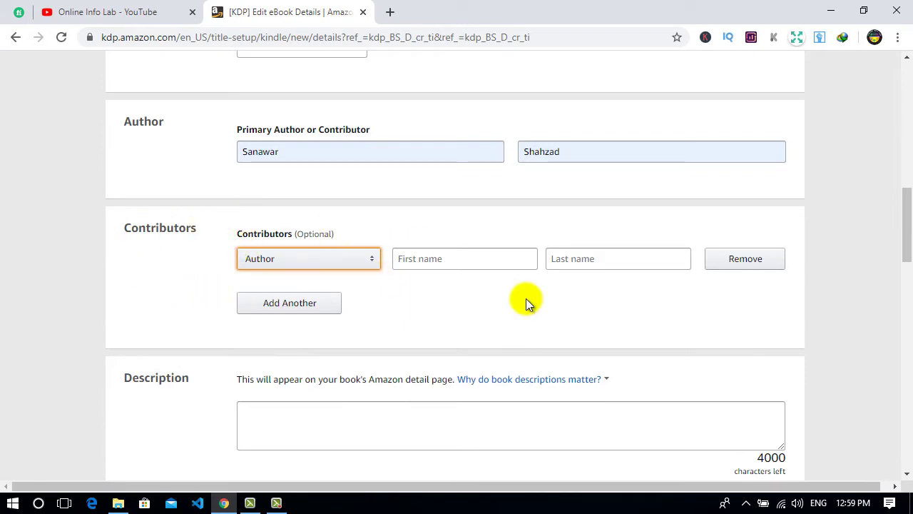
# Step: Switch to File Explorer and open the Bonus Articles folder inside CustRltnshpMarketing_rrg to get text for the book description
pyautogui.scroll(-1, 905, 246)
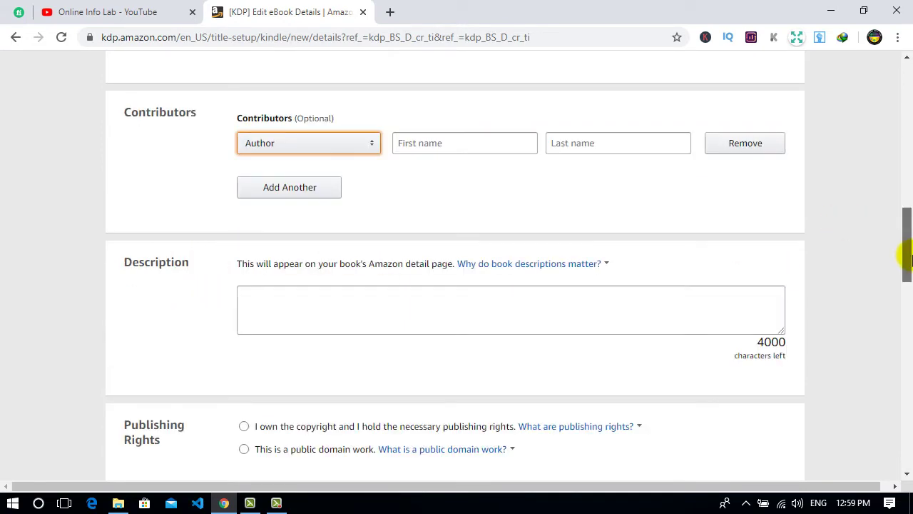
pyautogui.scroll(-1, 907, 257)
pyautogui.scroll(-1, 907, 262)
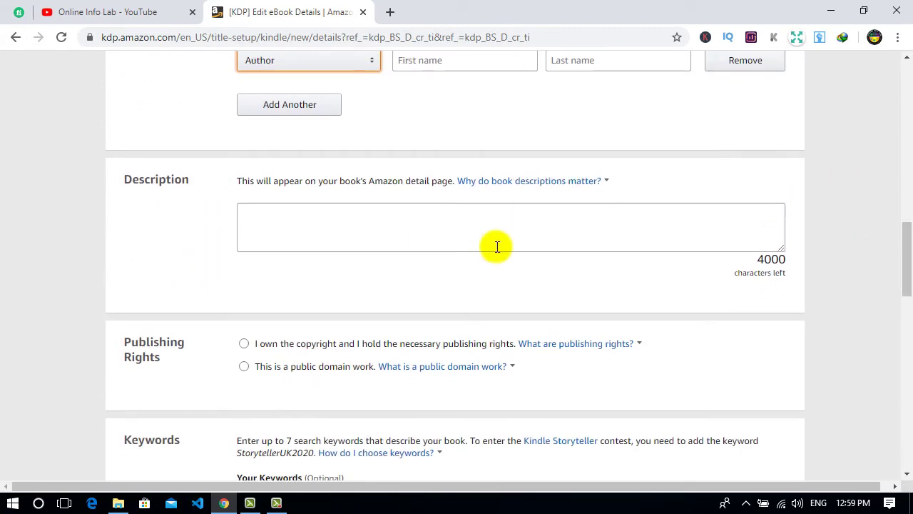
pyautogui.click(355, 224)
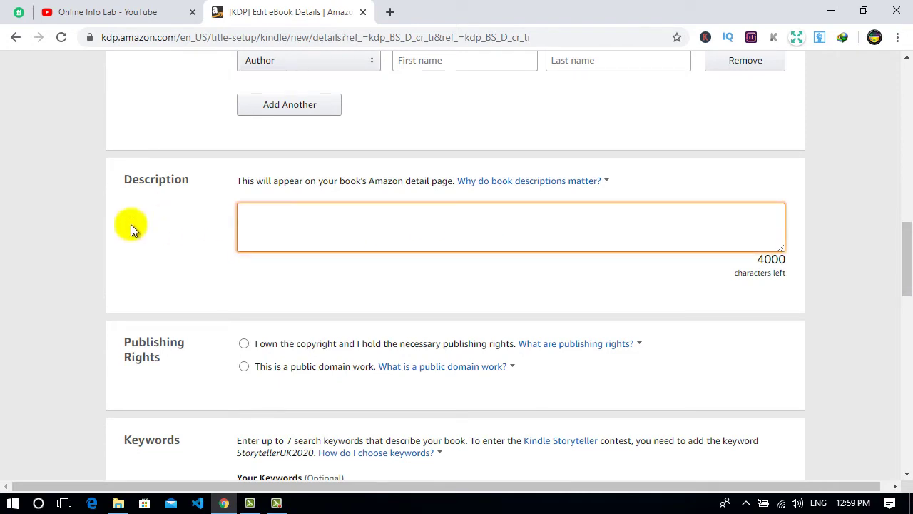
pyautogui.click(20, 277)
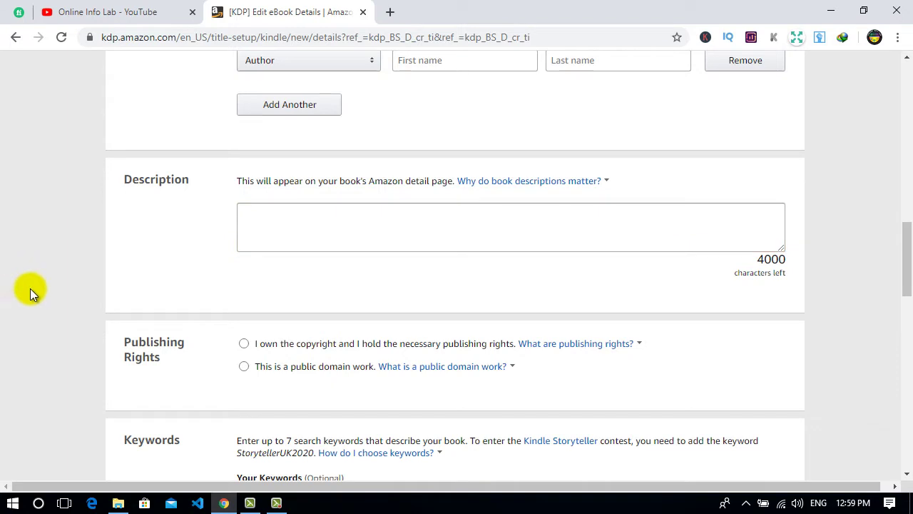
pyautogui.click(119, 500)
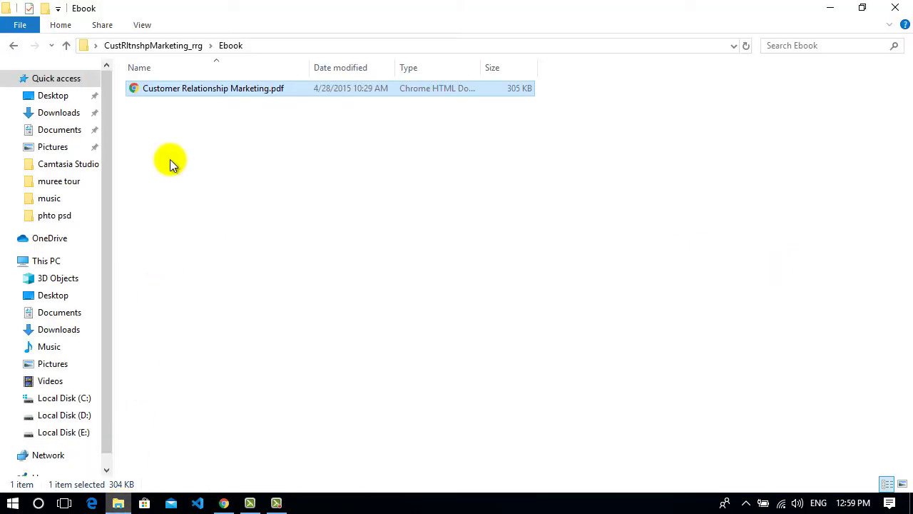
pyautogui.click(65, 45)
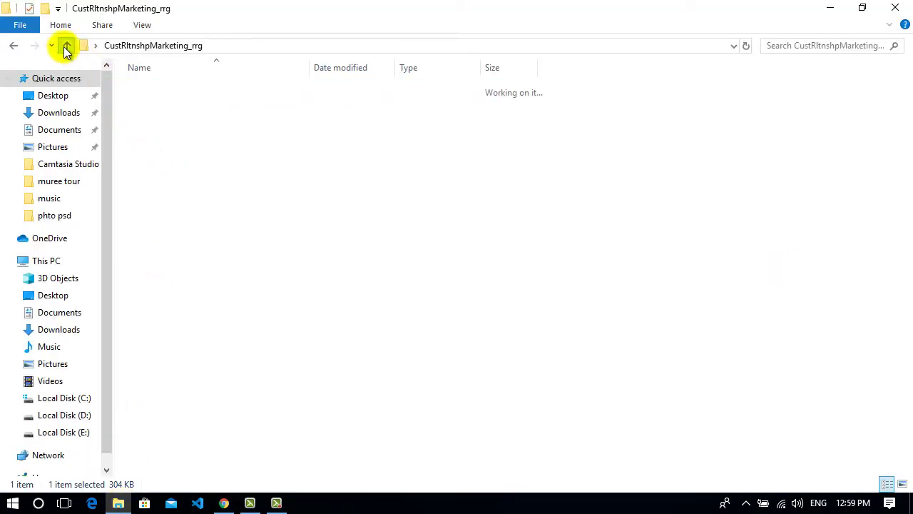
pyautogui.click(254, 94)
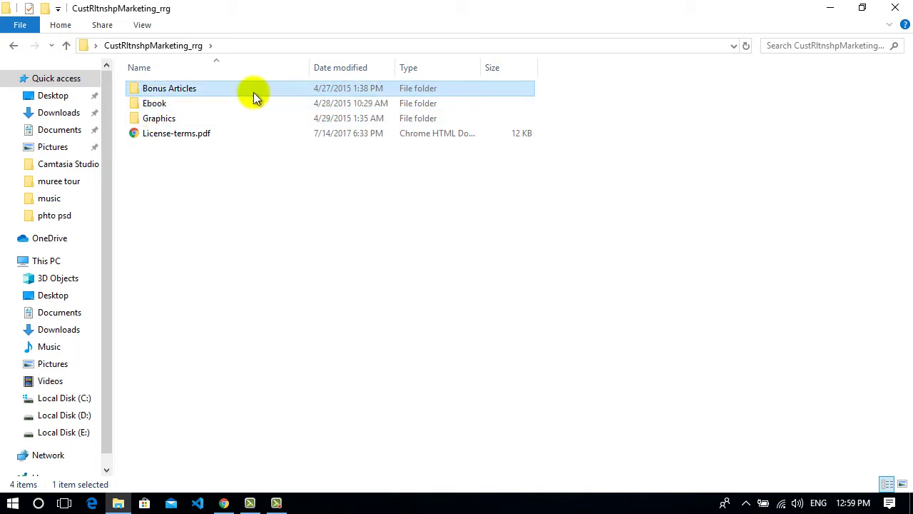
pyautogui.doubleClick(253, 92)
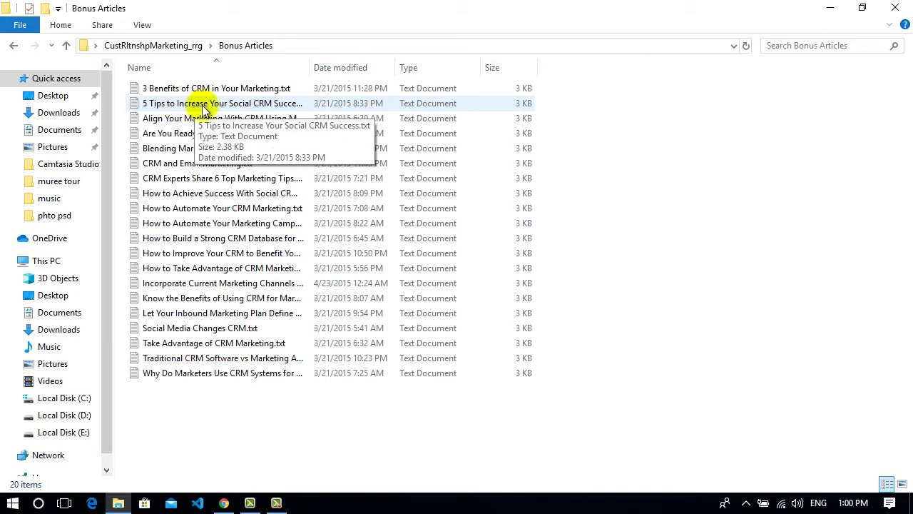
# Step: Open "5 Tips to Increase Your Social CRM Success.txt" in Notepad and copy its entire text
pyautogui.click(208, 107)
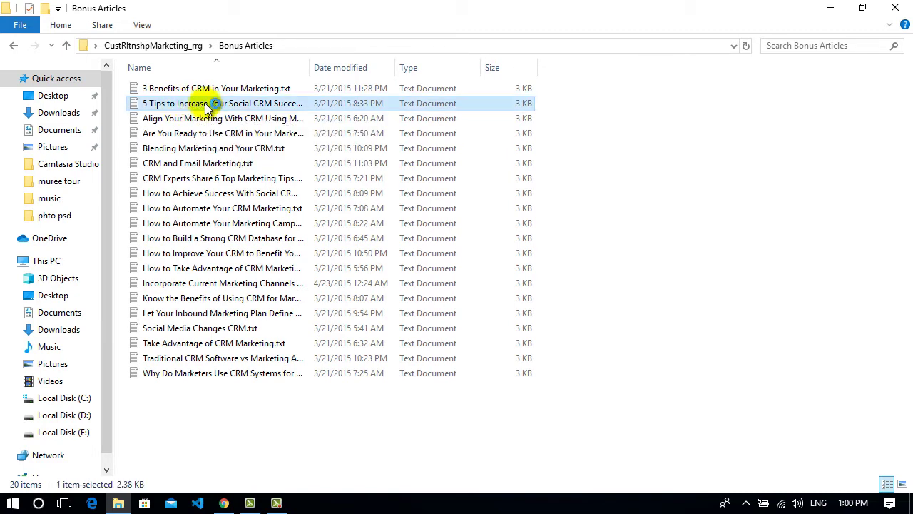
pyautogui.doubleClick(273, 107)
pyautogui.click(196, 161)
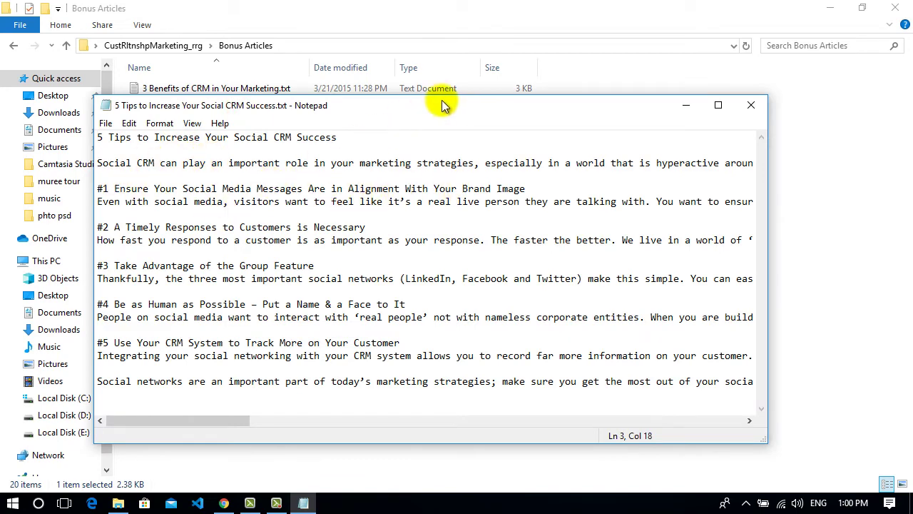
pyautogui.moveTo(441, 104); pyautogui.dragTo(541, 111)
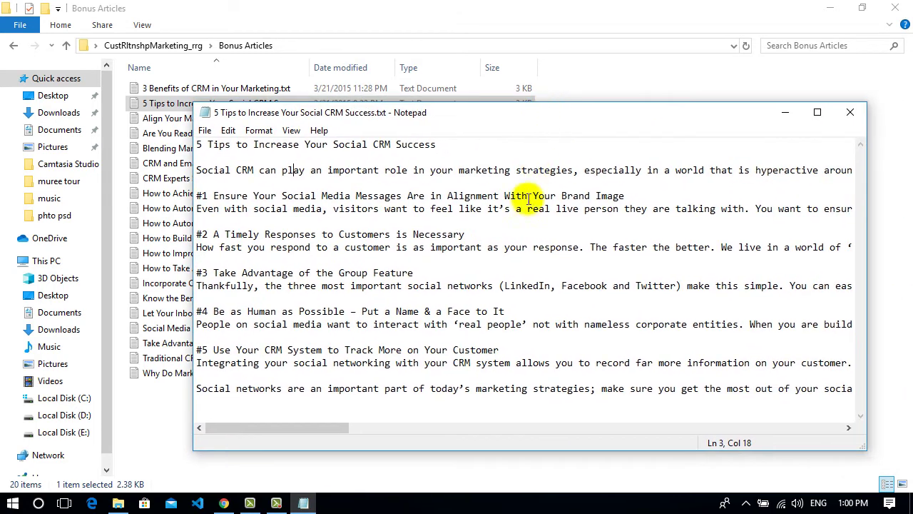
pyautogui.click(428, 247)
pyautogui.hotkey('ctrl', 'a')
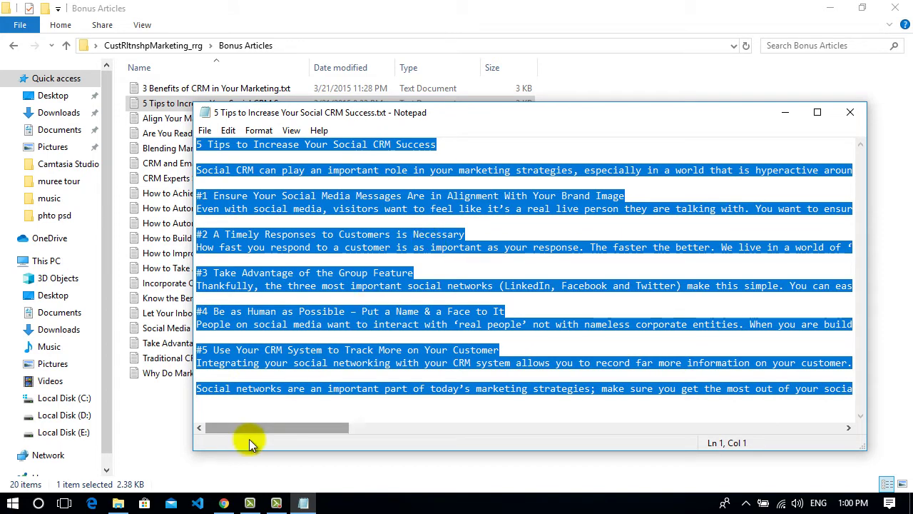
# Step: Switch back to Chrome, paste the article text into the book's Description and enlarge the text box
pyautogui.click(224, 504)
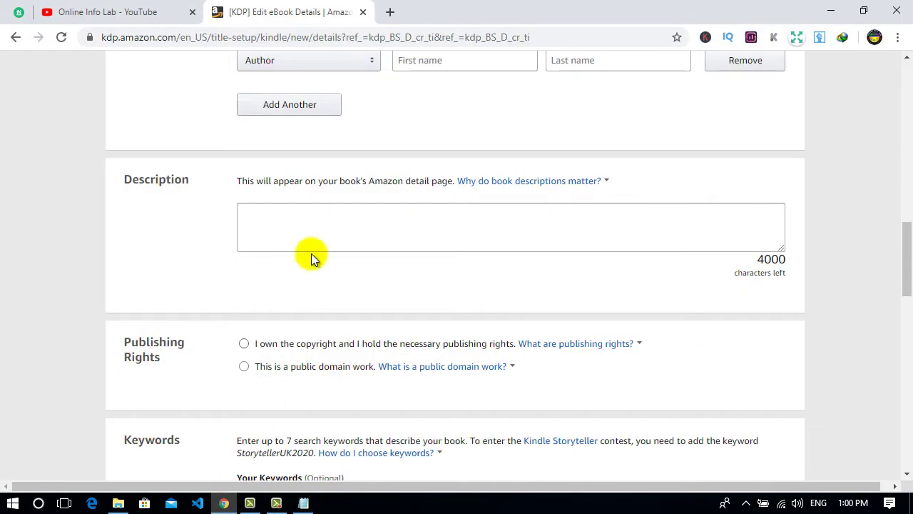
pyautogui.click(313, 235)
pyautogui.hotkey('ctrl', 'v')
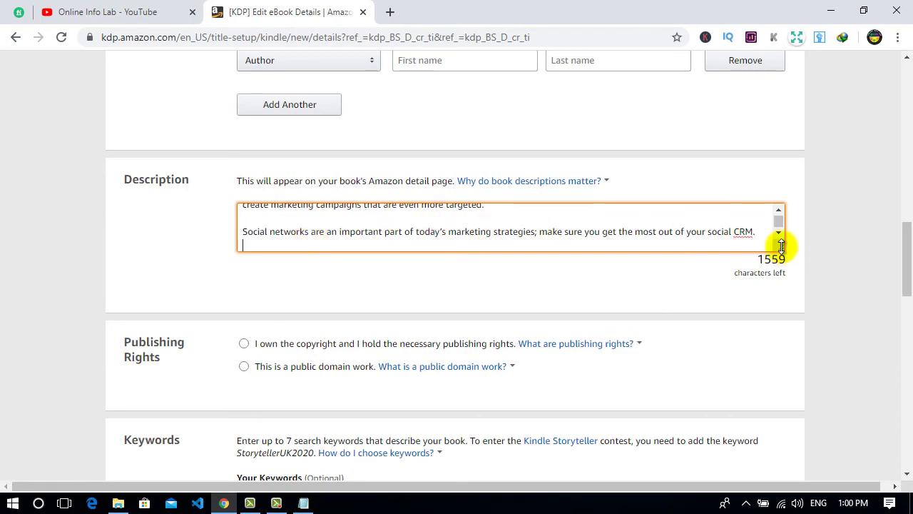
pyautogui.moveTo(781, 279); pyautogui.dragTo(778, 360)
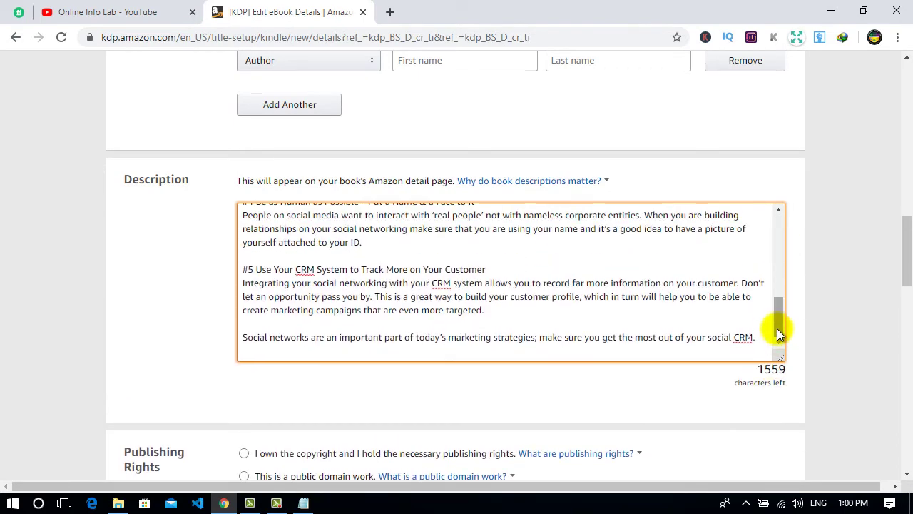
# Step: Check the pasted description from its beginning and declare ownership of the copyright and the necessary publishing rights
pyautogui.moveTo(778, 311); pyautogui.dragTo(771, 229)
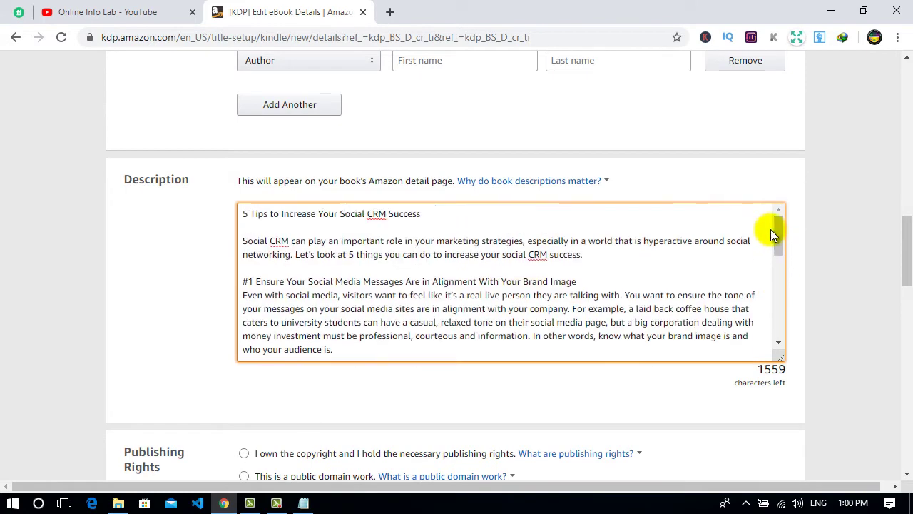
pyautogui.scroll(-4, 908, 269)
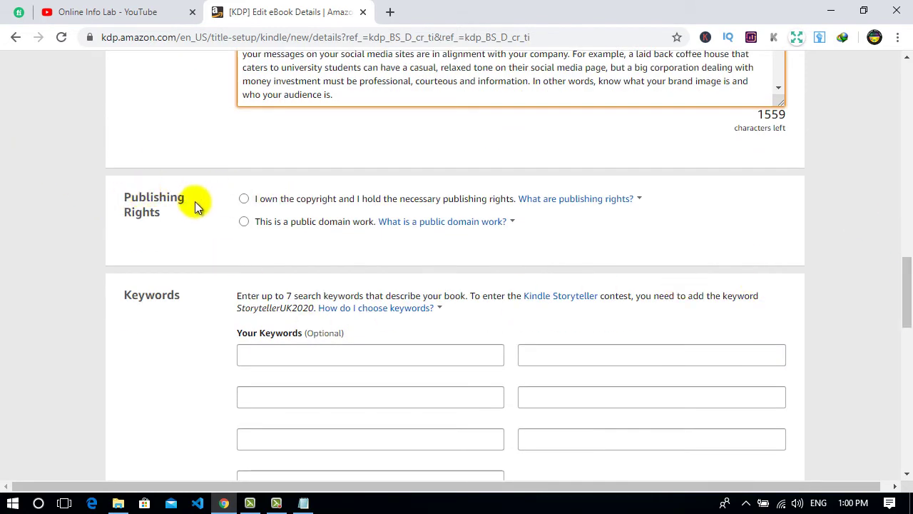
pyautogui.click(245, 200)
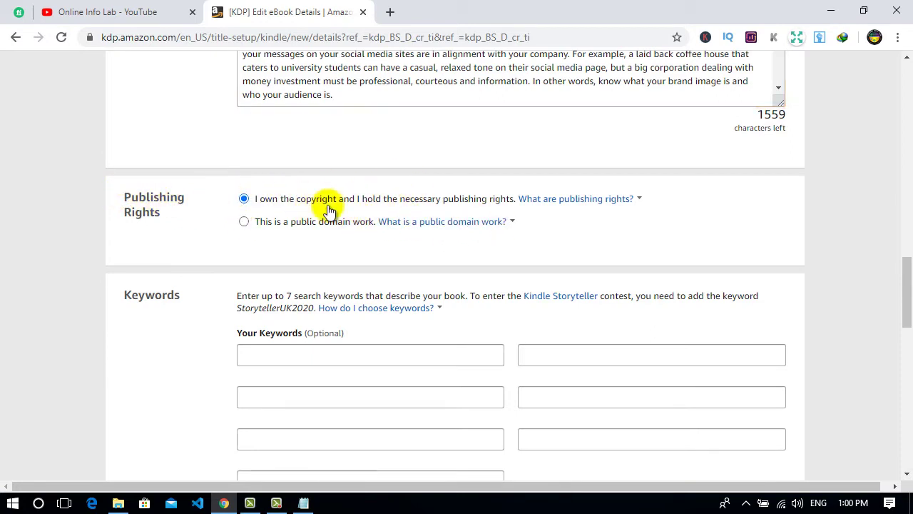
# Step: Enter "social media marketing" as the first search keyword, correcting the spelling mistakes
pyautogui.moveTo(906, 302)
pyautogui.mouseDown()
pyautogui.moveTo(900, 351)
pyautogui.moveTo(904, 308)
pyautogui.mouseUp()
pyautogui.click(269, 207)
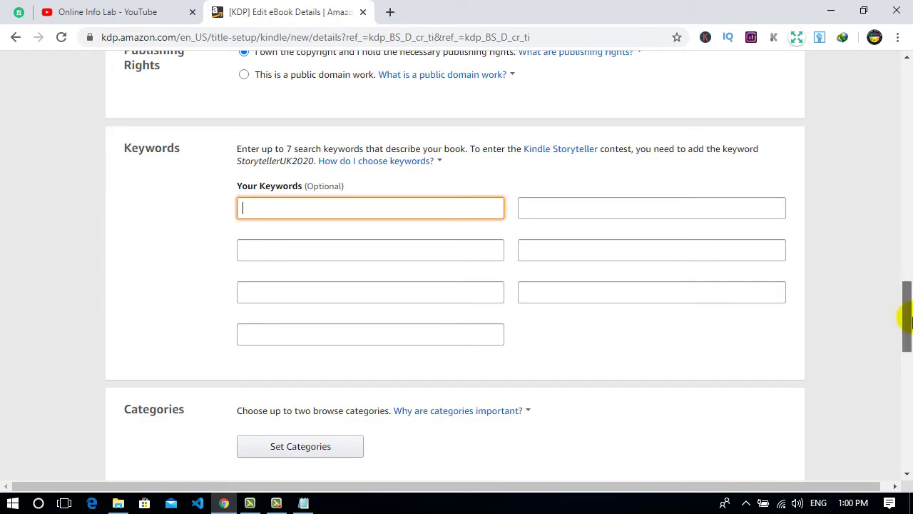
pyautogui.moveTo(906, 305); pyautogui.dragTo(861, 322)
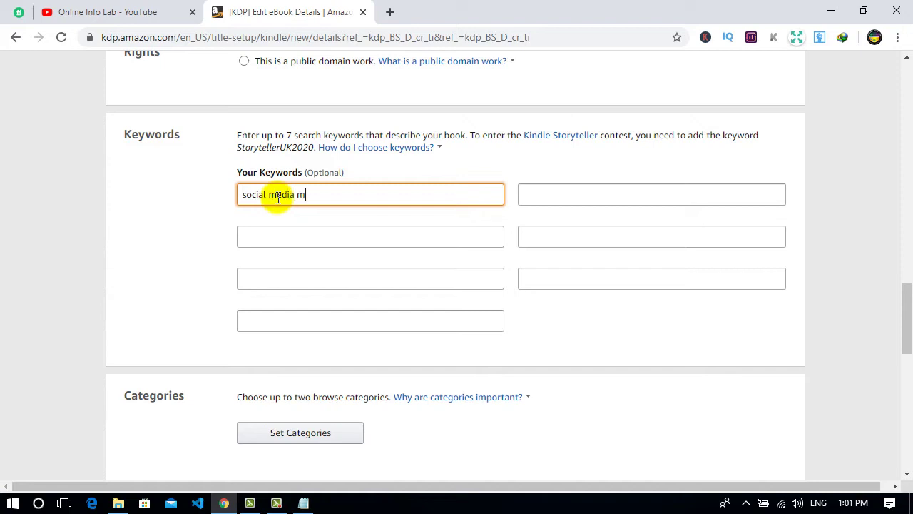
pyautogui.press('BackSpace')
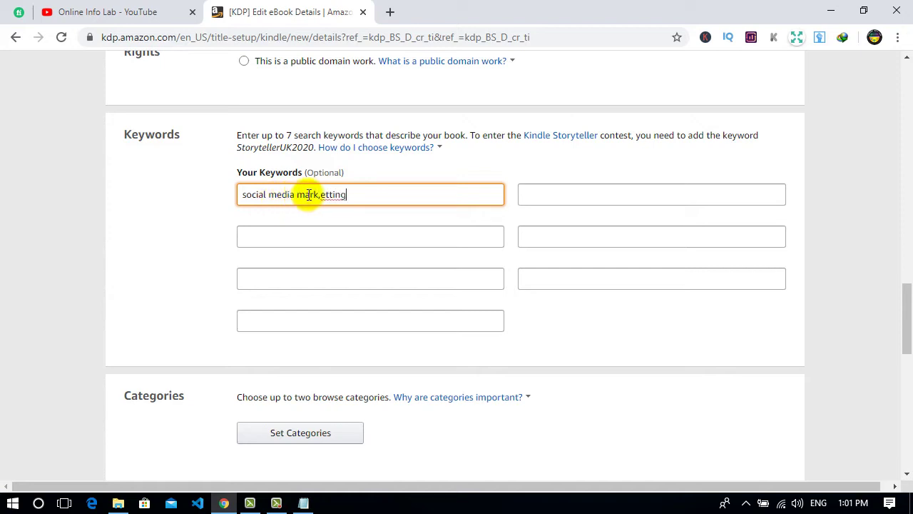
pyautogui.moveTo(326, 197); pyautogui.dragTo(321, 198)
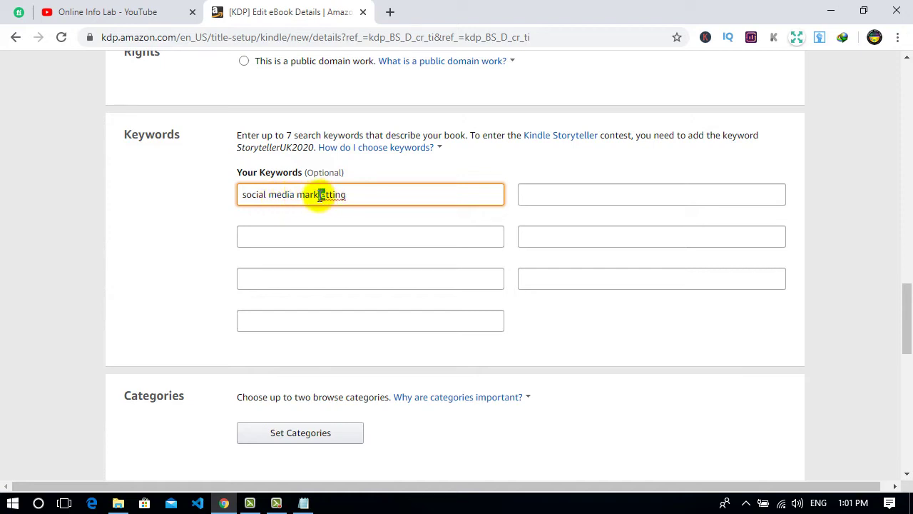
pyautogui.write('e')
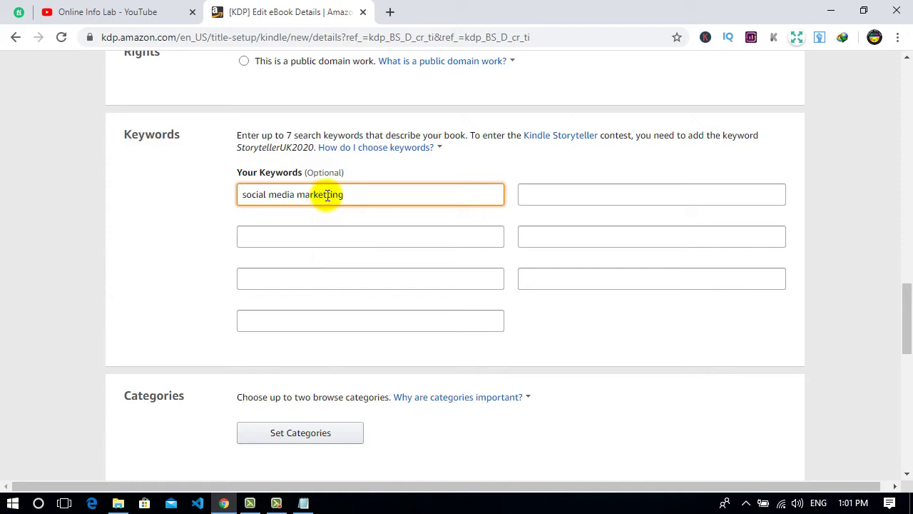
pyautogui.press('Delete')
pyautogui.click(361, 192)
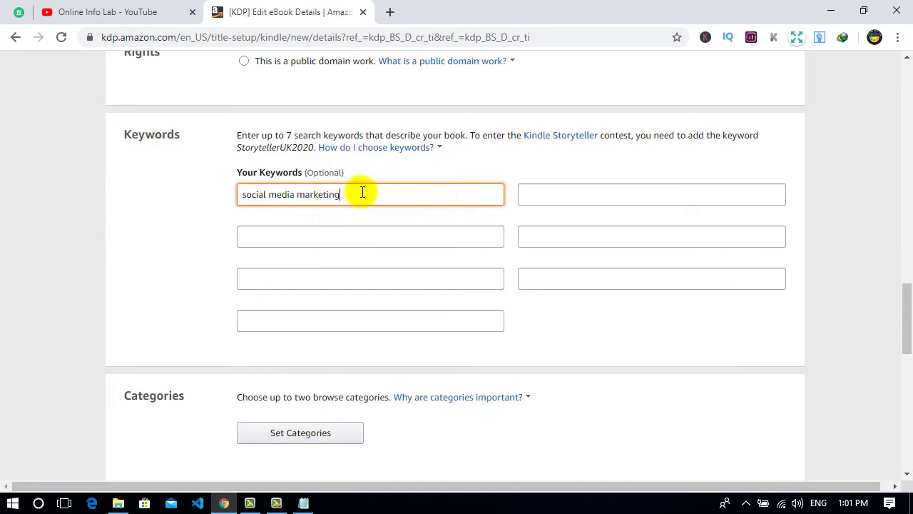
# Step: Add "customer" as the second keyword and "get sales" as the third
pyautogui.click(592, 197)
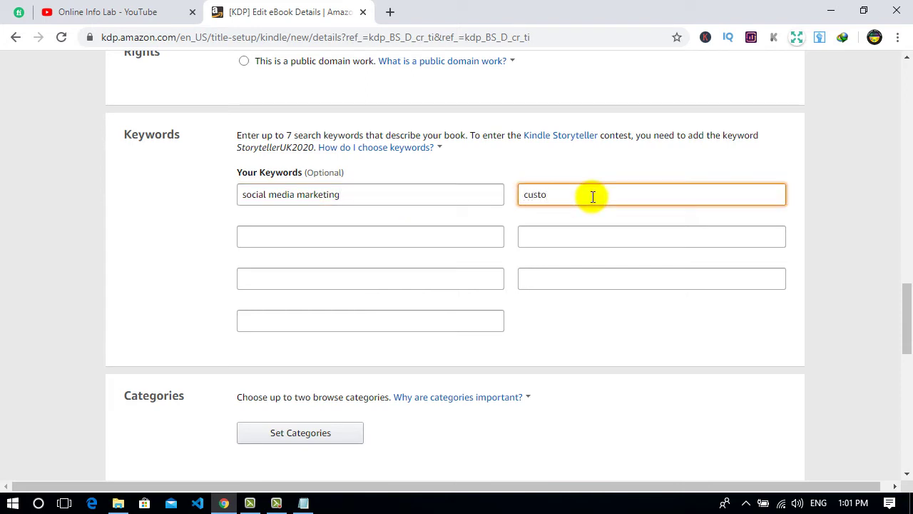
pyautogui.write('customer')
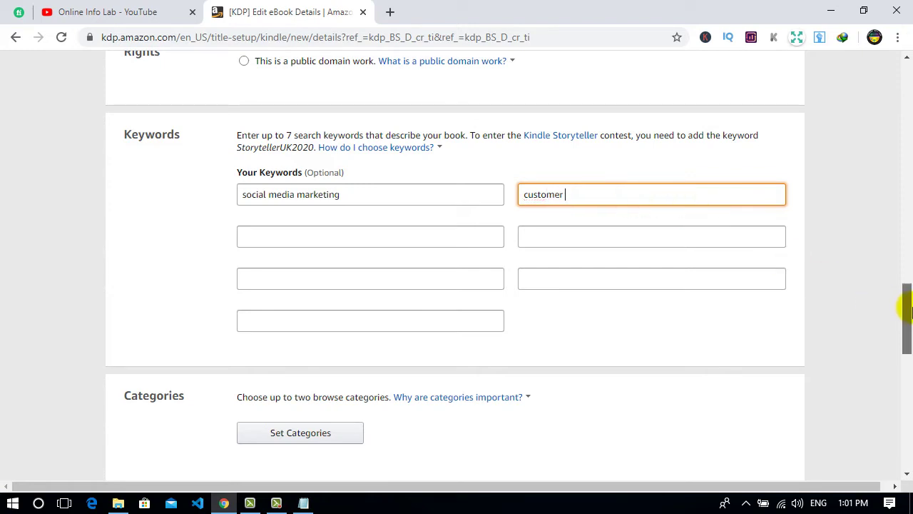
pyautogui.scroll(-1, 908, 310)
pyautogui.click(319, 198)
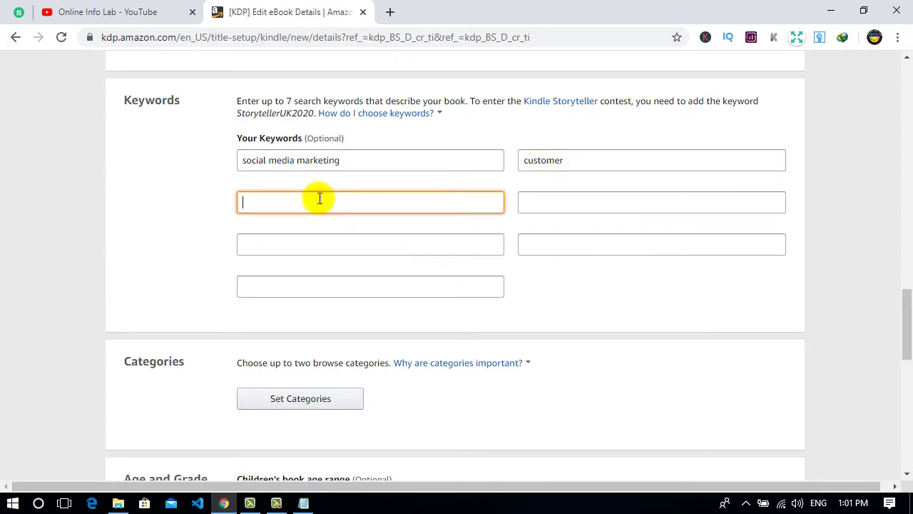
pyautogui.write('get sales')
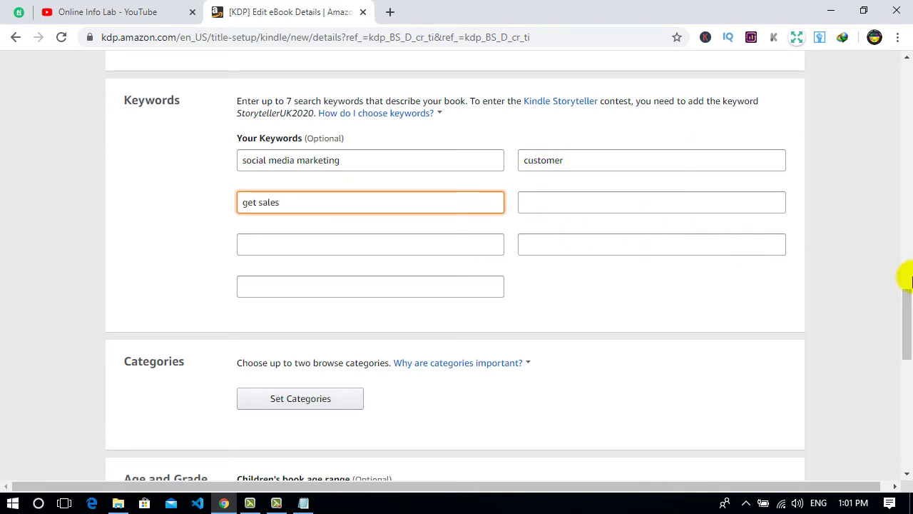
# Step: Open the book's category selection and choose Education & Reference > Education > Computers & Technology
pyautogui.scroll(-1, 907, 343)
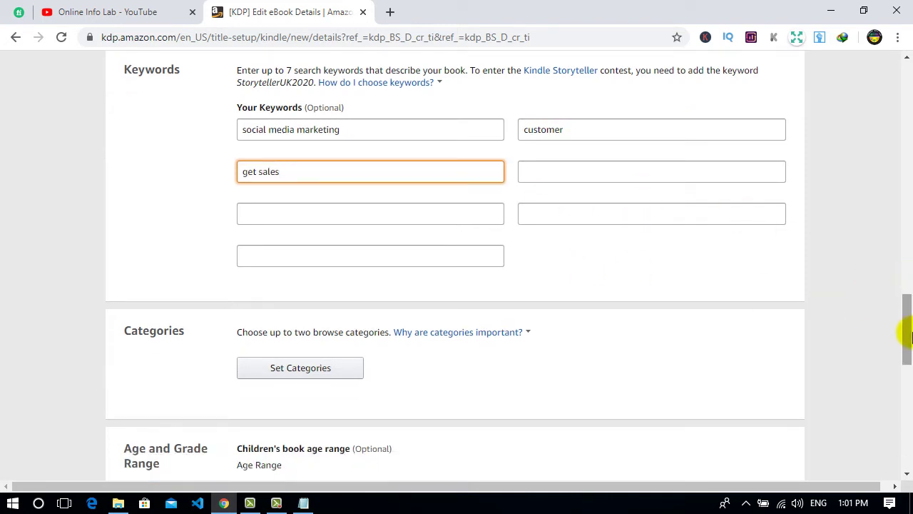
pyautogui.scroll(-3, 906, 357)
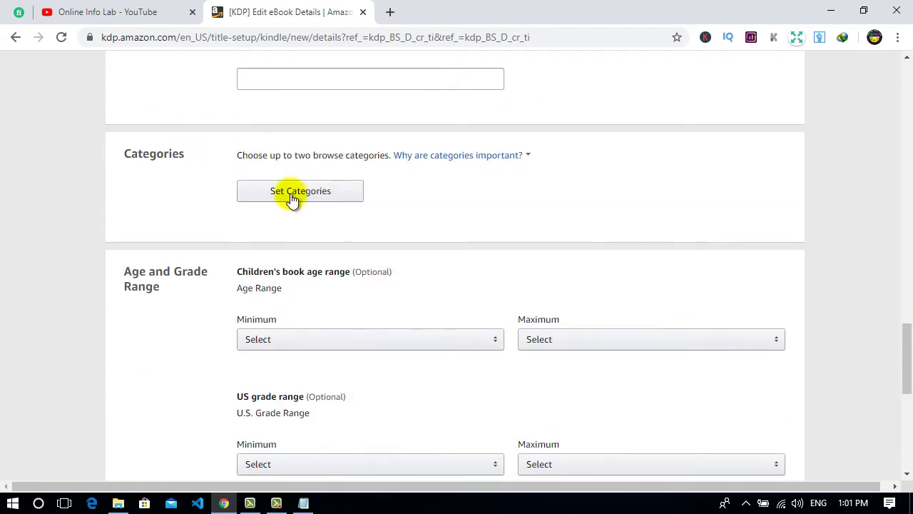
pyautogui.click(289, 195)
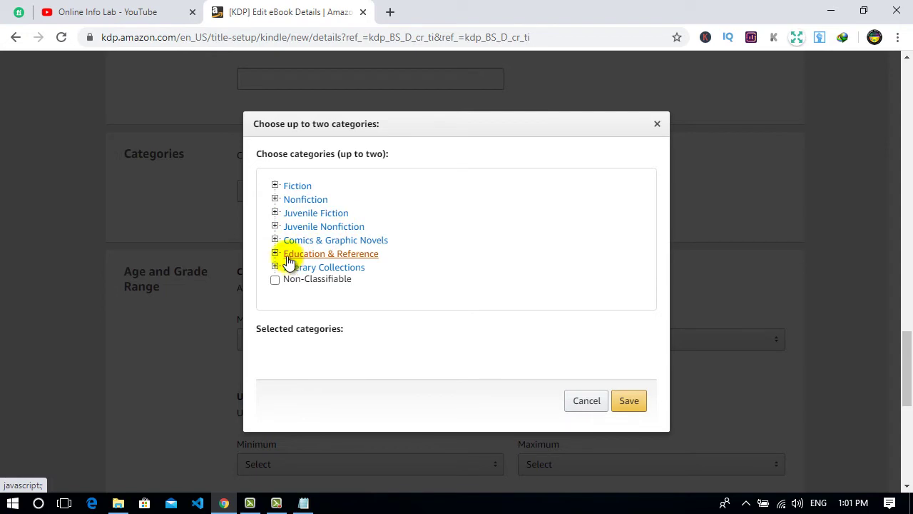
pyautogui.click(277, 255)
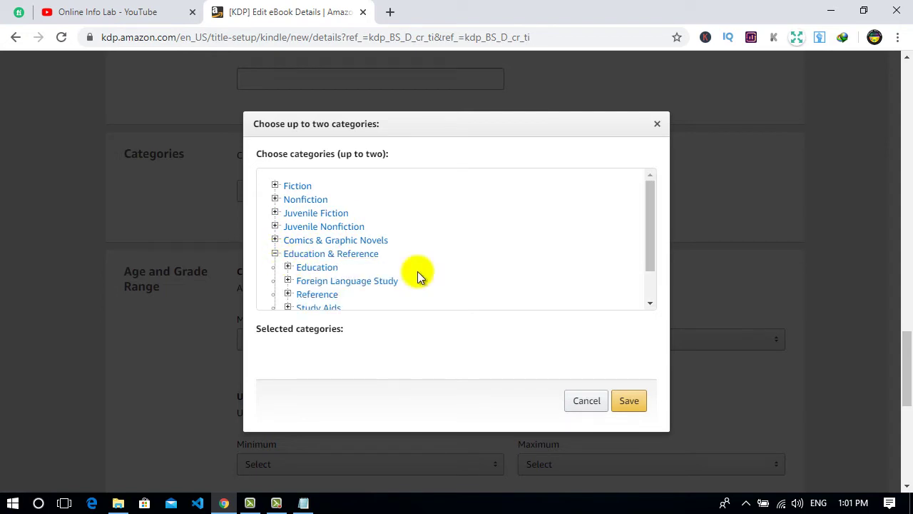
pyautogui.moveTo(647, 233); pyautogui.dragTo(647, 248)
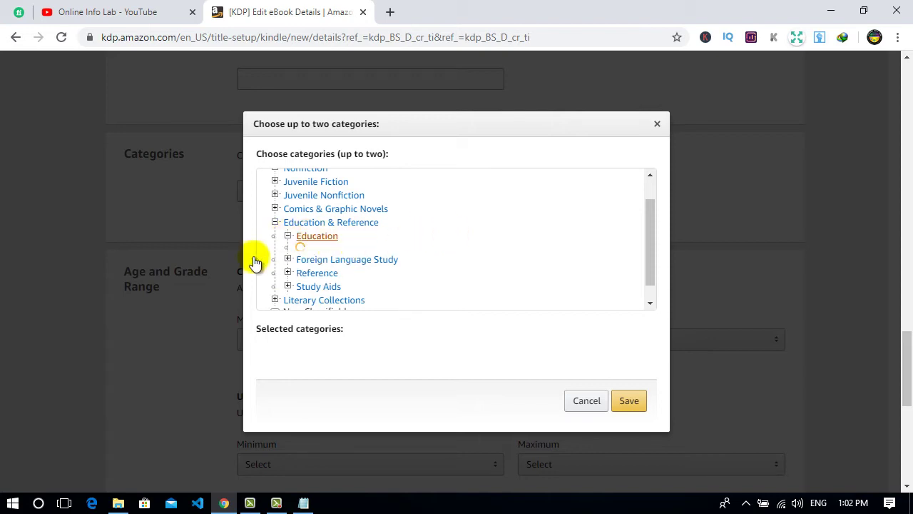
pyautogui.click(287, 236)
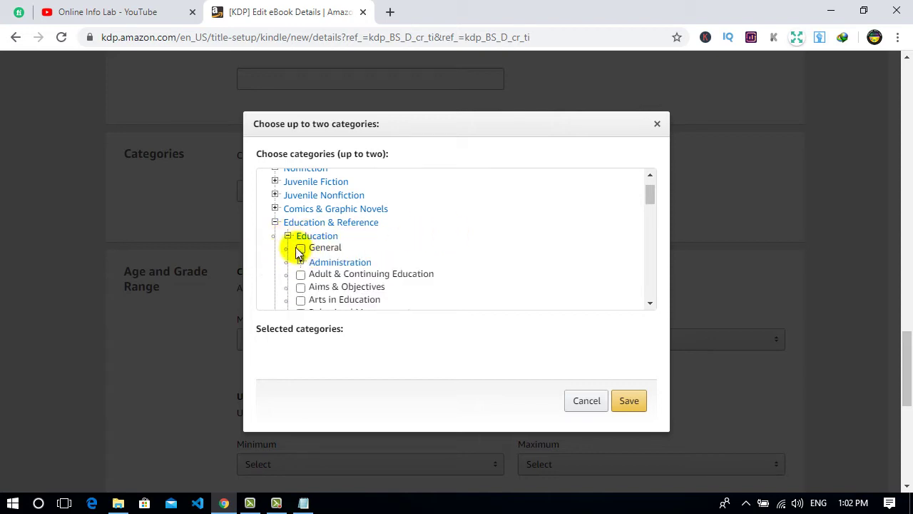
pyautogui.scroll(-1, 649, 214)
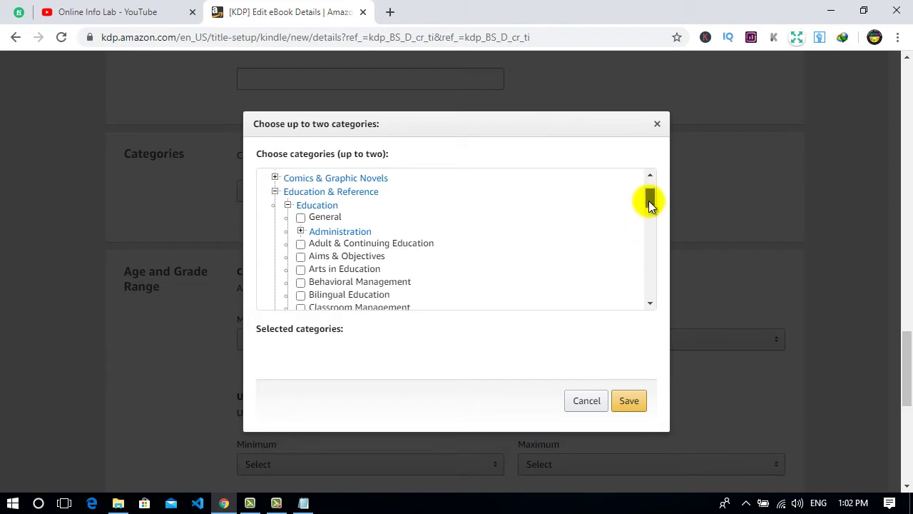
pyautogui.moveTo(649, 205); pyautogui.dragTo(649, 208)
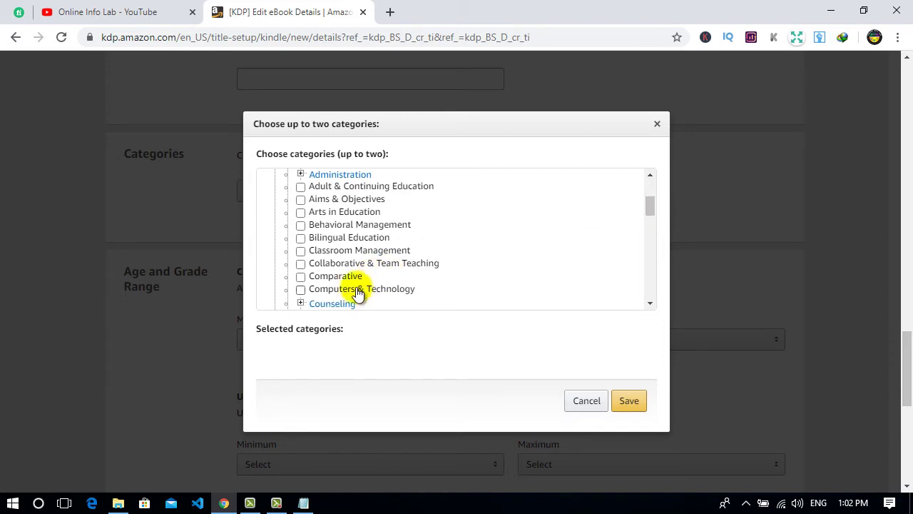
pyautogui.click(301, 289)
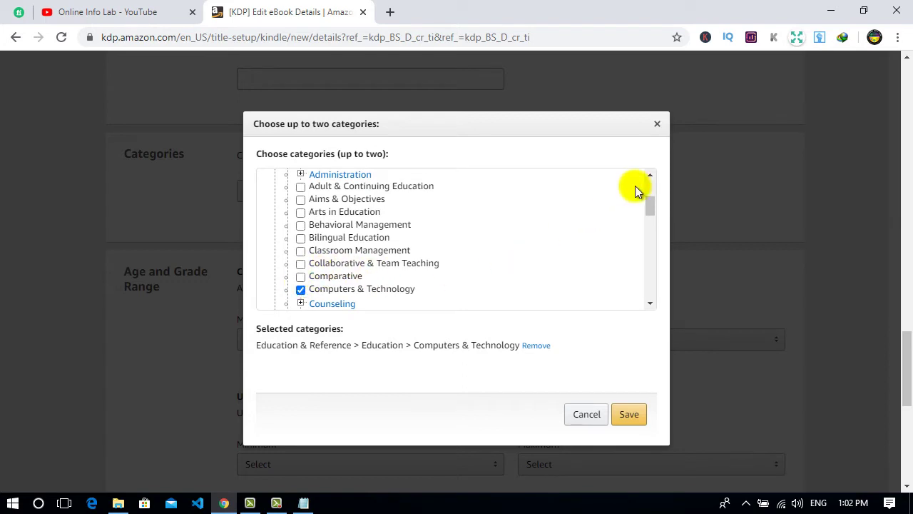
pyautogui.scroll(1, 645, 202)
pyautogui.moveTo(646, 201); pyautogui.dragTo(639, 233)
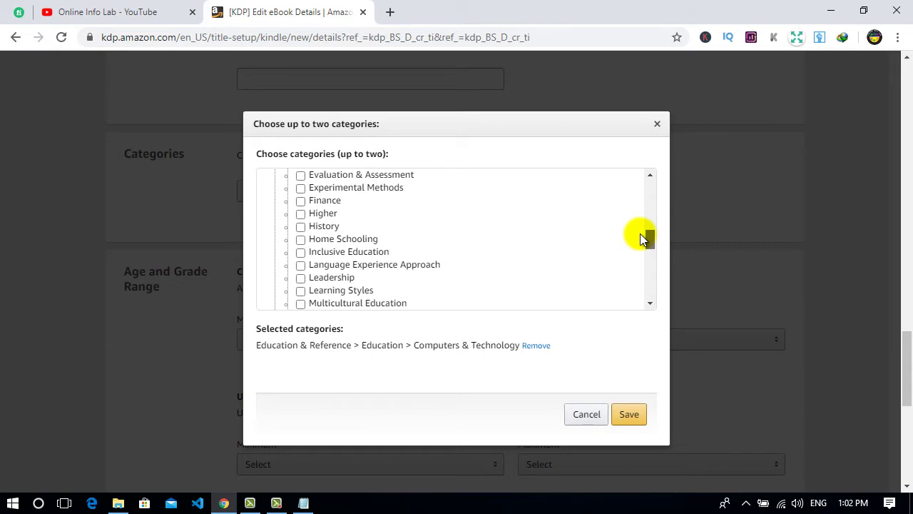
pyautogui.click(301, 200)
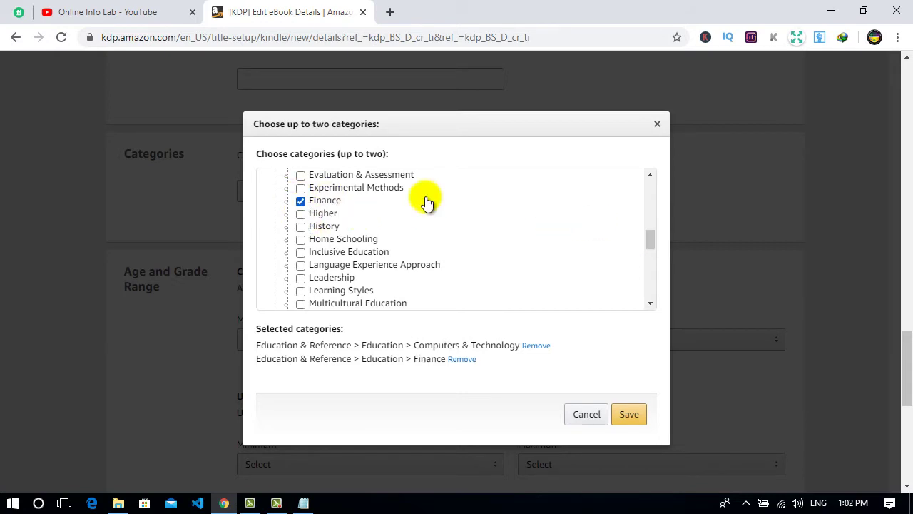
pyautogui.click(301, 201)
# Step: Add Education & Reference > Education > General as the second category and save the category selection
pyautogui.scroll(5, 638, 184)
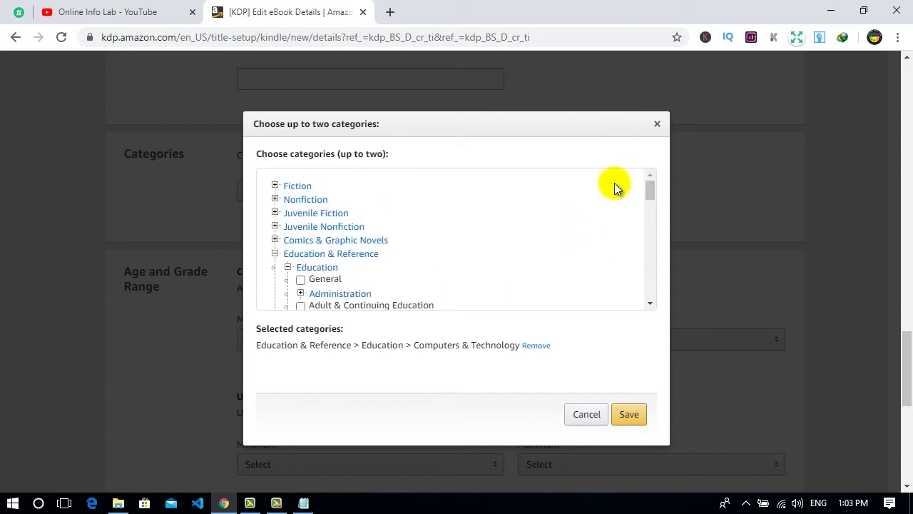
pyautogui.click(301, 280)
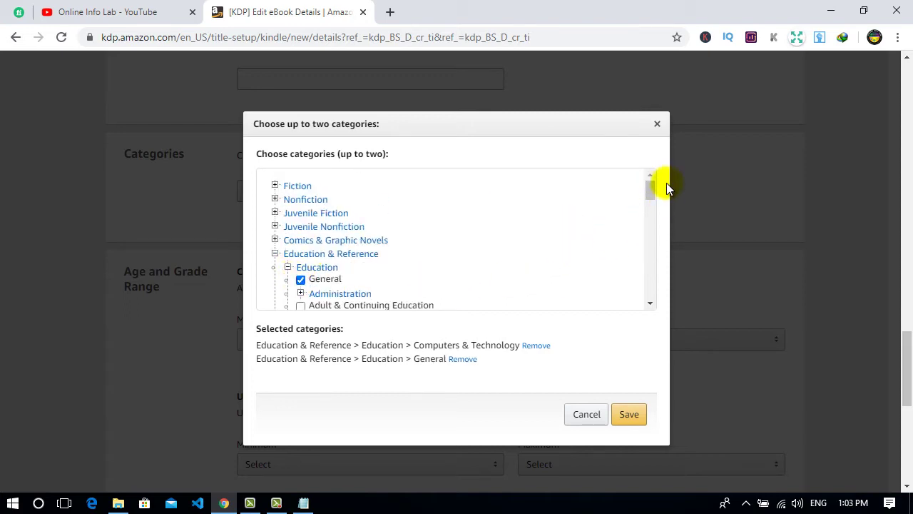
pyautogui.click(625, 416)
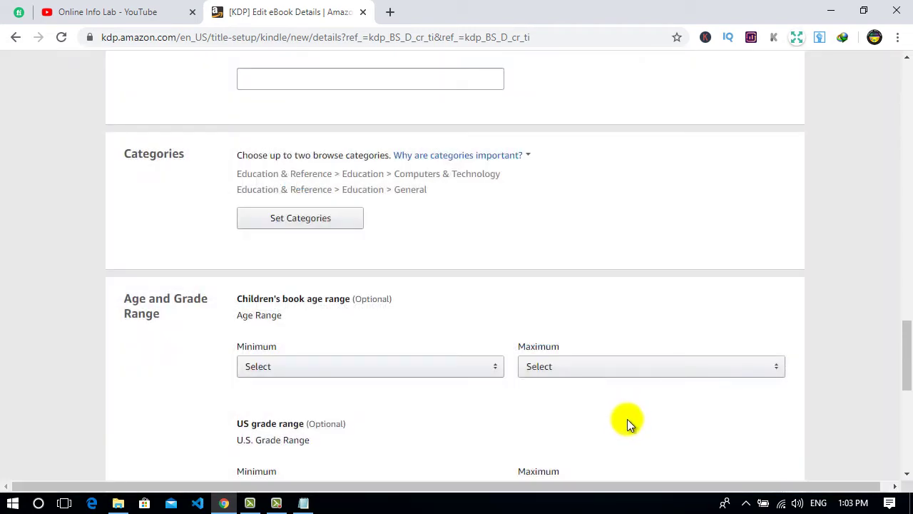
# Step: Leave the book set for immediate release, save the eBook details and continue to the Content stage
pyautogui.moveTo(907, 353); pyautogui.dragTo(907, 380)
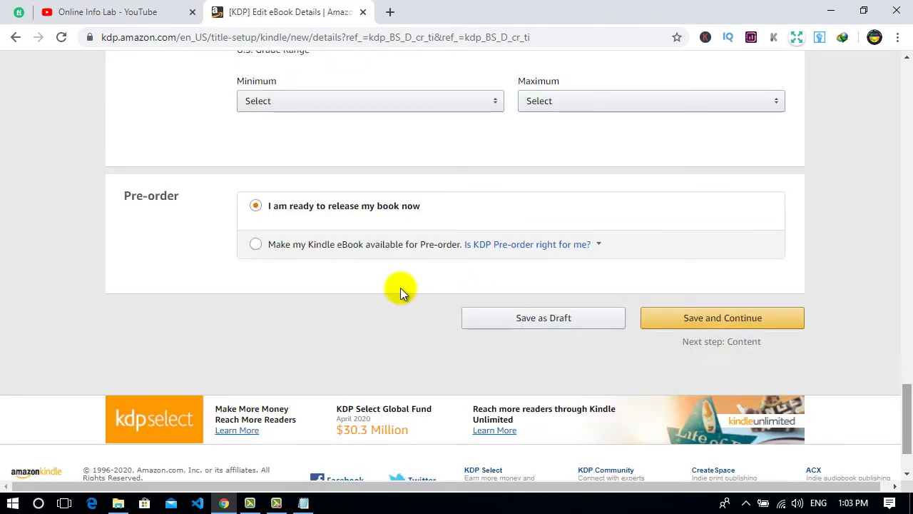
pyautogui.scroll(-3, 400, 287)
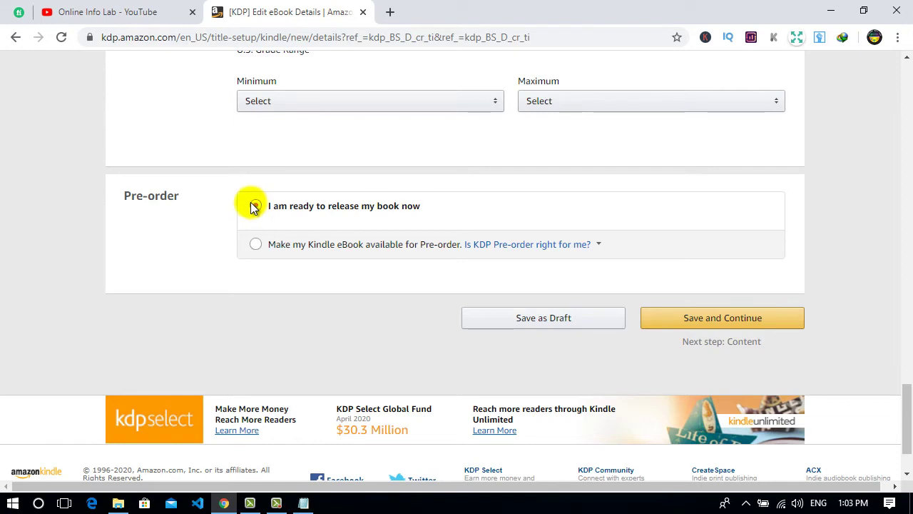
pyautogui.click(689, 321)
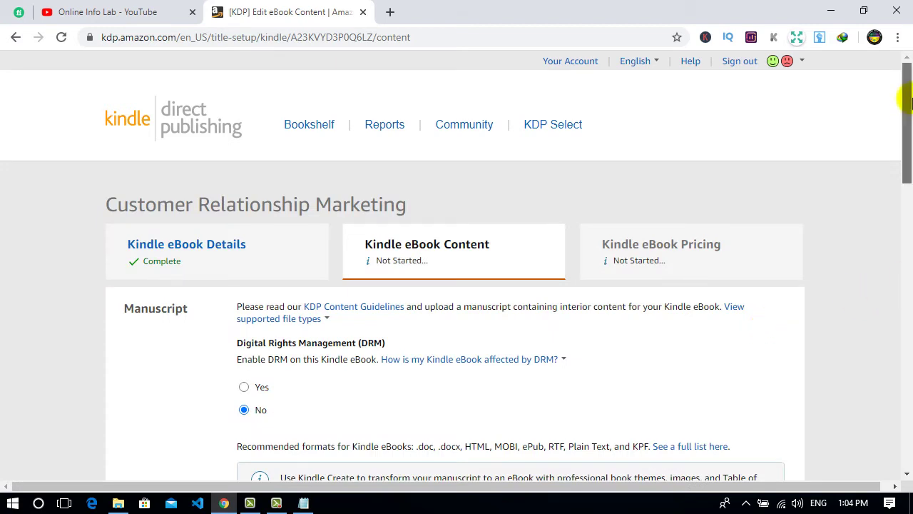
# Step: Enable Digital Rights Management for this Kindle eBook
pyautogui.scroll(-1, 359, 228)
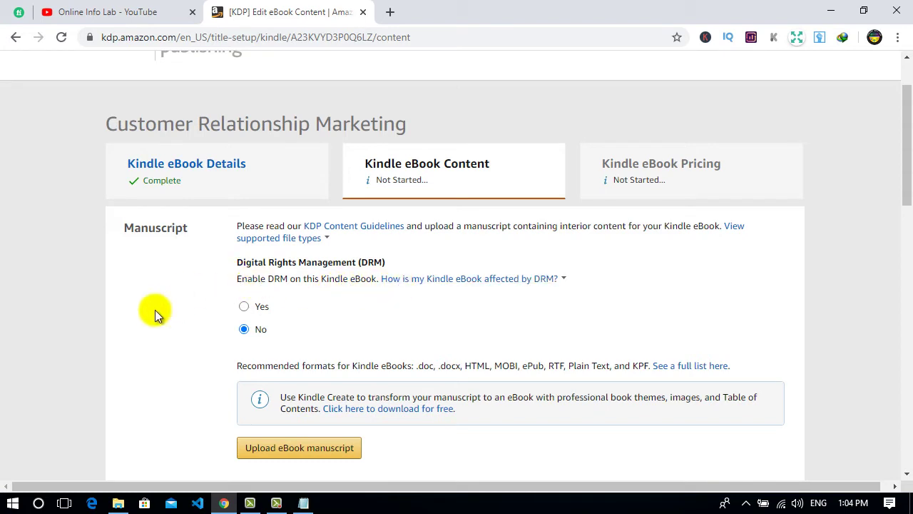
pyautogui.click(244, 306)
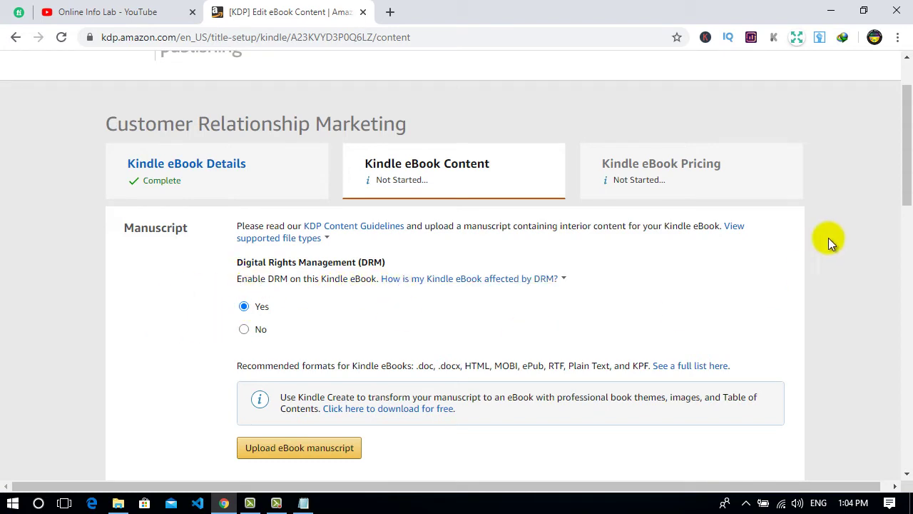
# Step: Locate the Customer Relationship Marketing PDF in the package's Ebook folder, switching to File Explorer and back to the KDP content page
pyautogui.moveTo(907, 167); pyautogui.dragTo(906, 223)
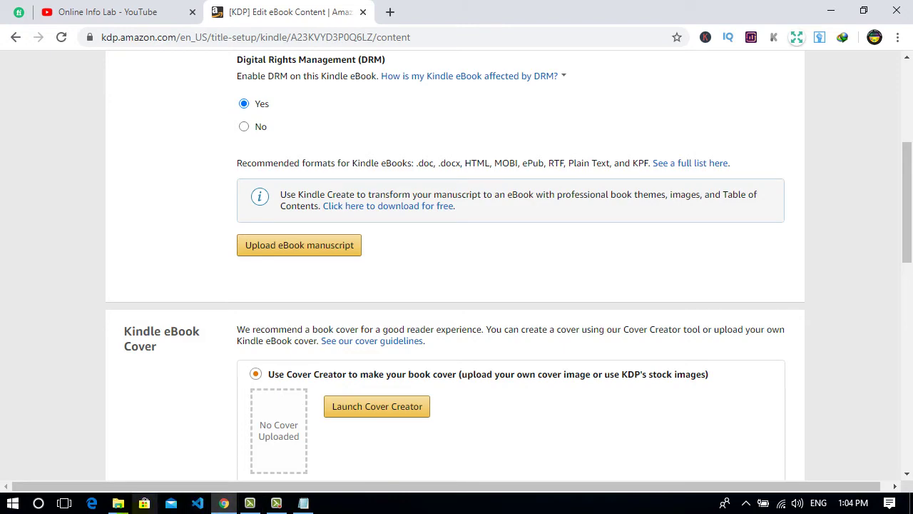
pyautogui.click(118, 503)
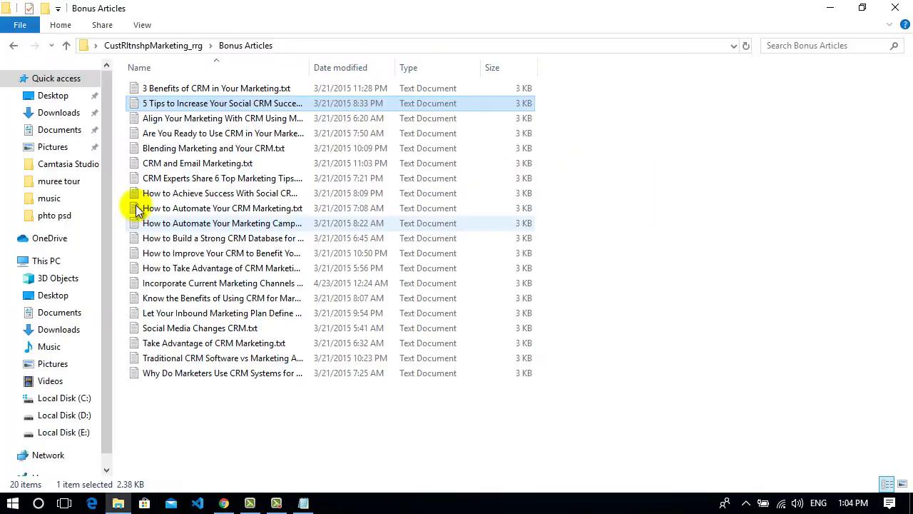
pyautogui.click(67, 47)
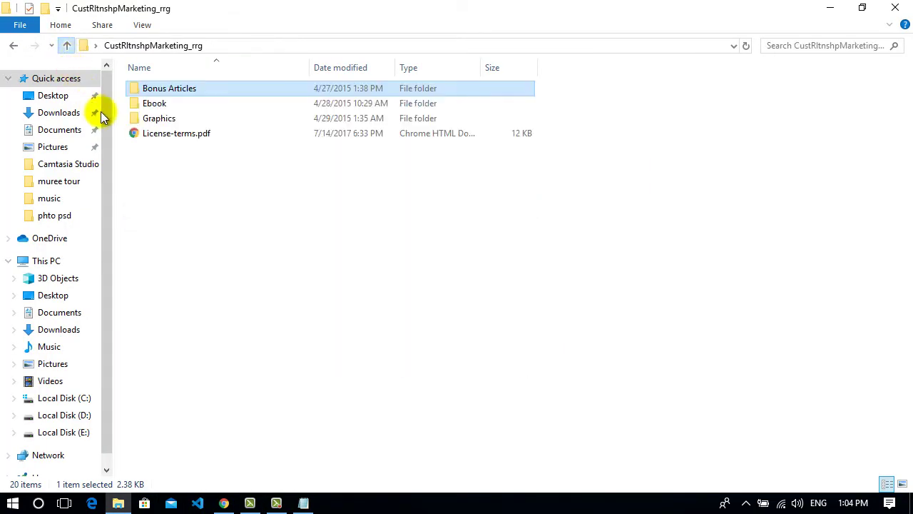
pyautogui.doubleClick(158, 104)
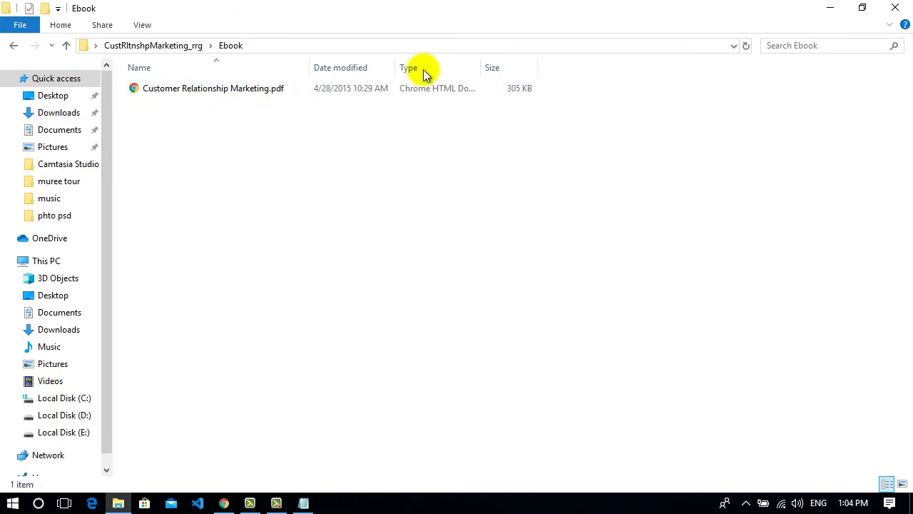
pyautogui.hotkey('alt', 'Tab')
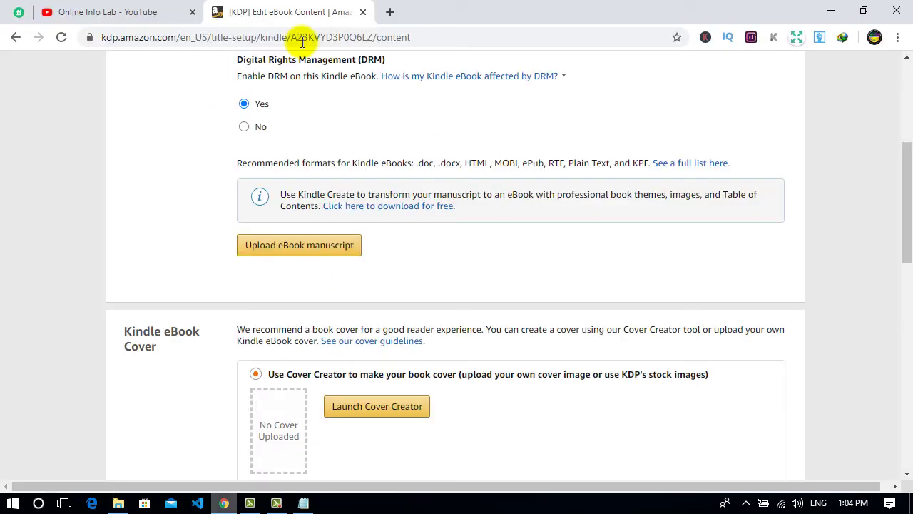
# Step: Search for "file converter online" in a new browser tab and open the online-convert.com site
pyautogui.click(392, 12)
pyautogui.write('file')
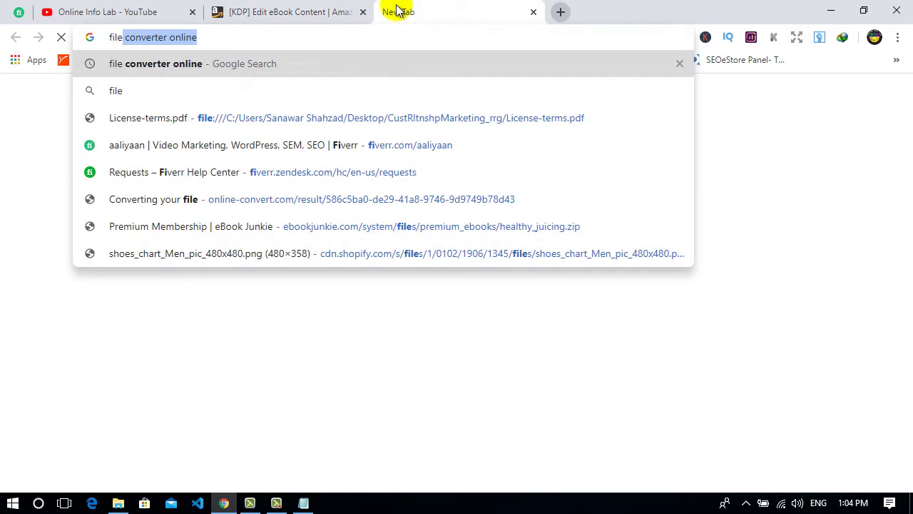
pyautogui.press('Return')
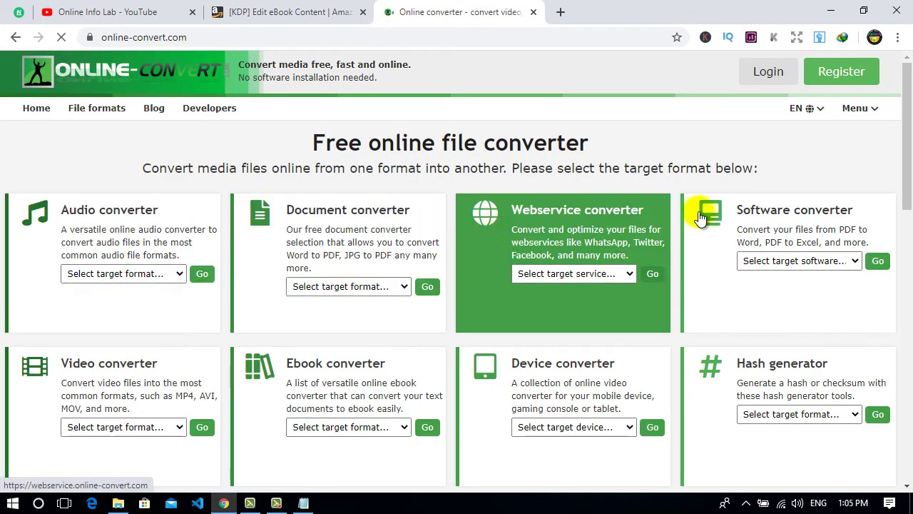
# Step: Check the document converter's target formats against KDP's recommended manuscript formats, and open the Convert to DOC page
pyautogui.moveTo(905, 132); pyautogui.dragTo(904, 147)
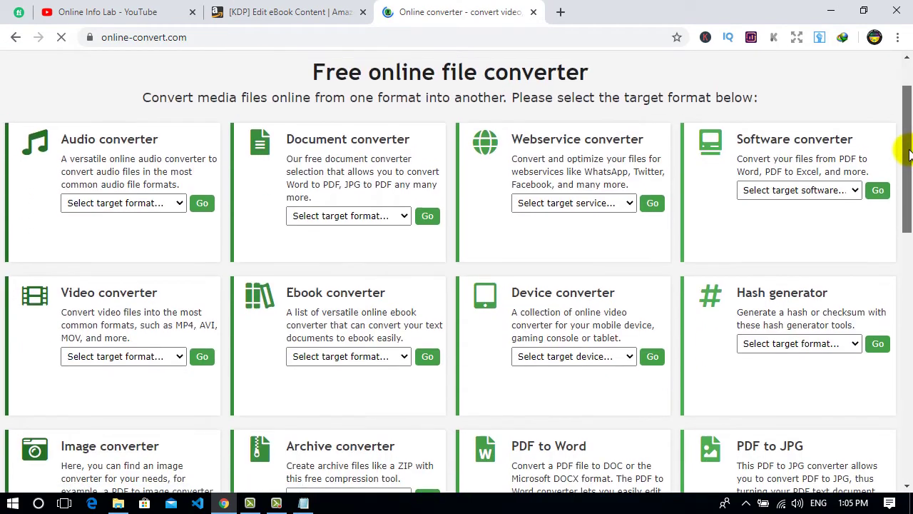
pyautogui.click(322, 217)
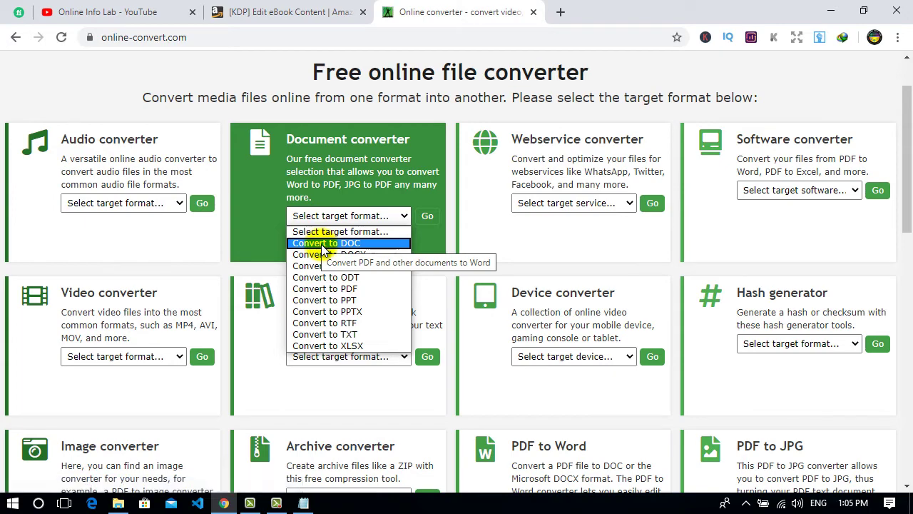
pyautogui.click(271, 12)
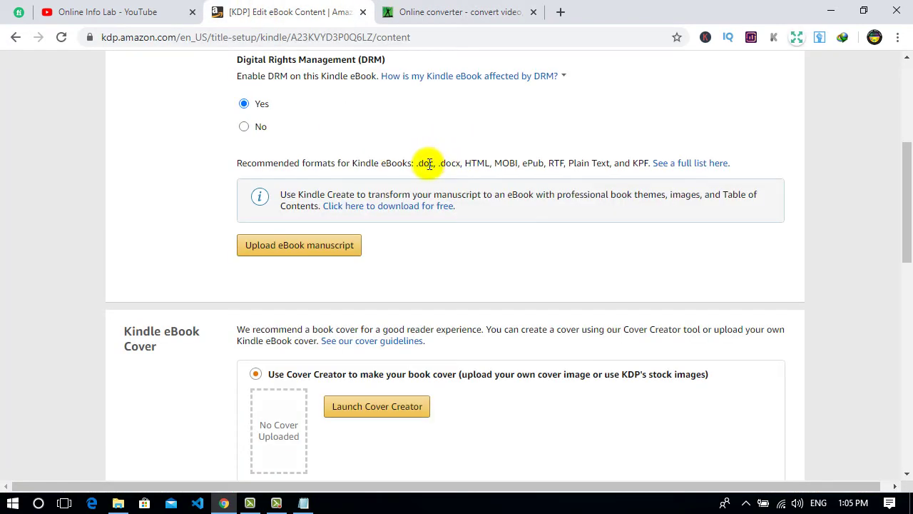
pyautogui.click(410, 9)
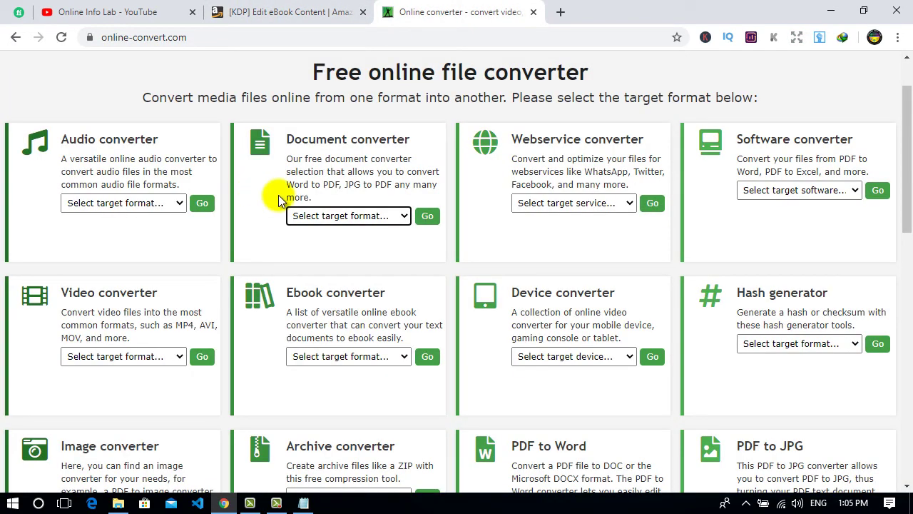
pyautogui.click(353, 218)
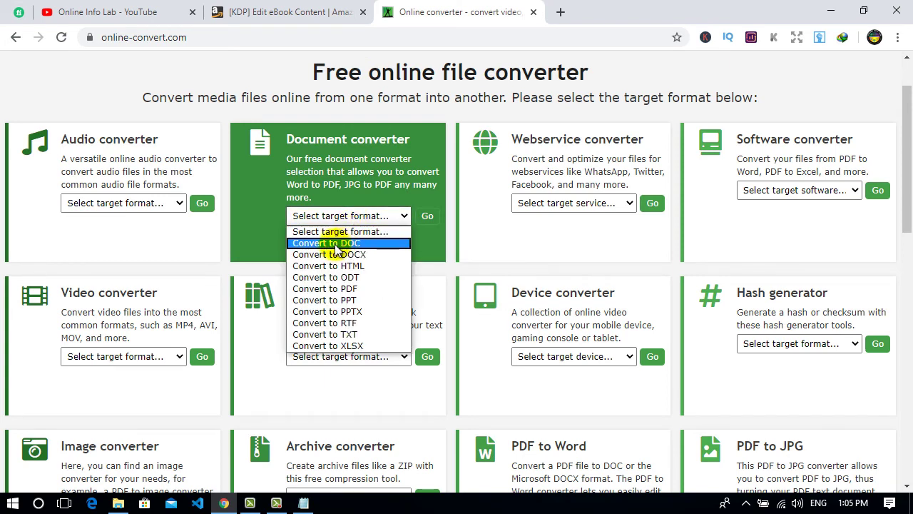
pyautogui.click(338, 244)
pyautogui.click(427, 218)
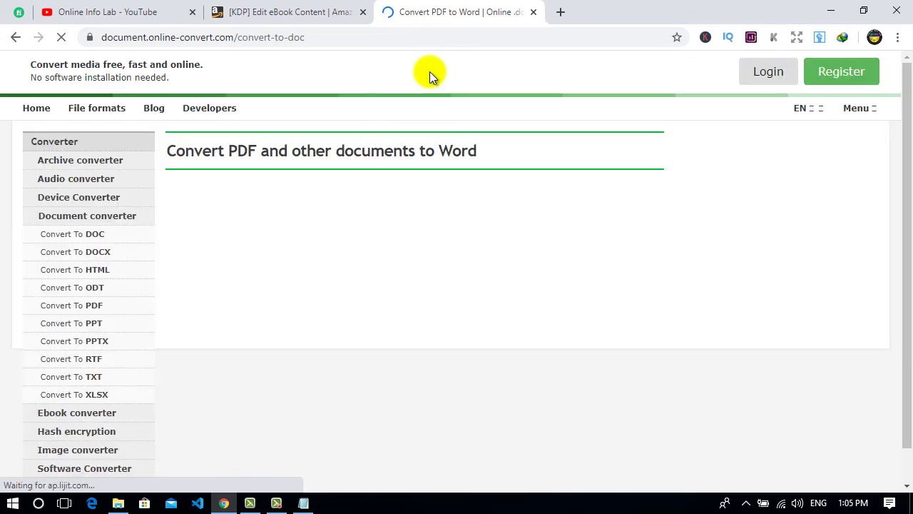
pyautogui.moveTo(906, 153); pyautogui.dragTo(900, 198)
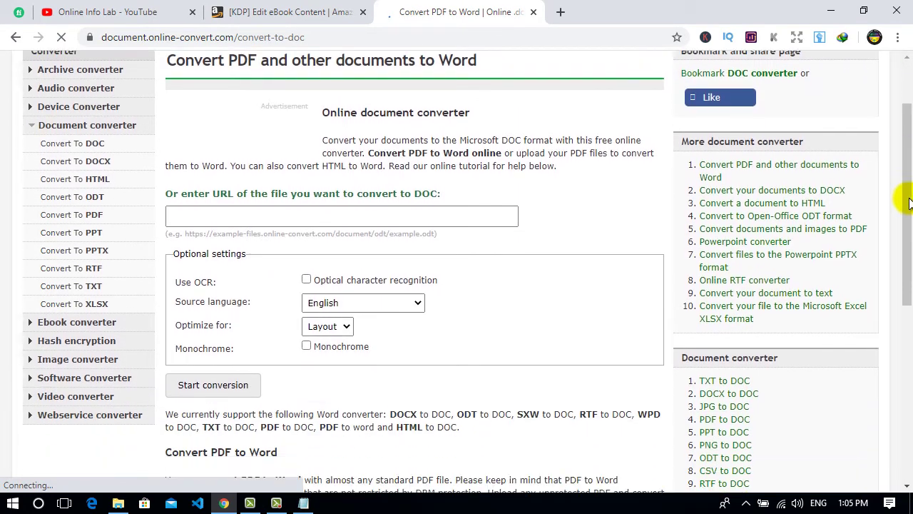